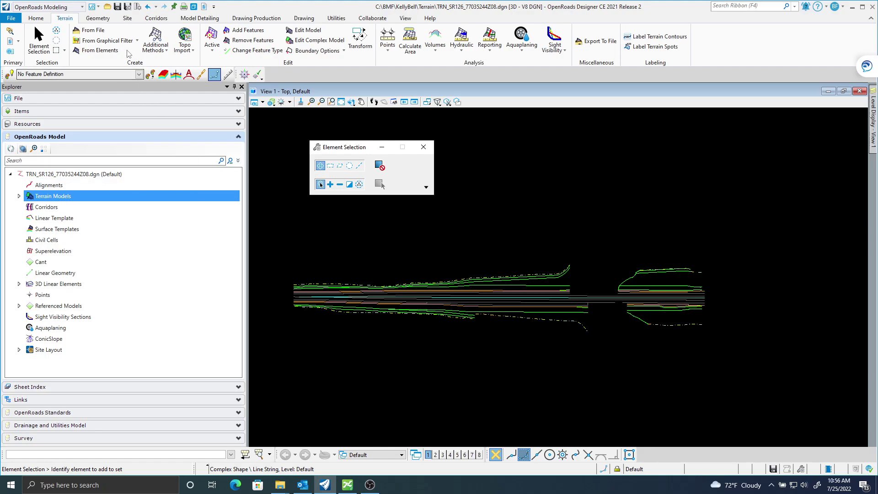
Step: Start creating a terrain from a graphical filter and choose the paving with grading surface filter group
left_click(137, 41)
left_click(112, 51)
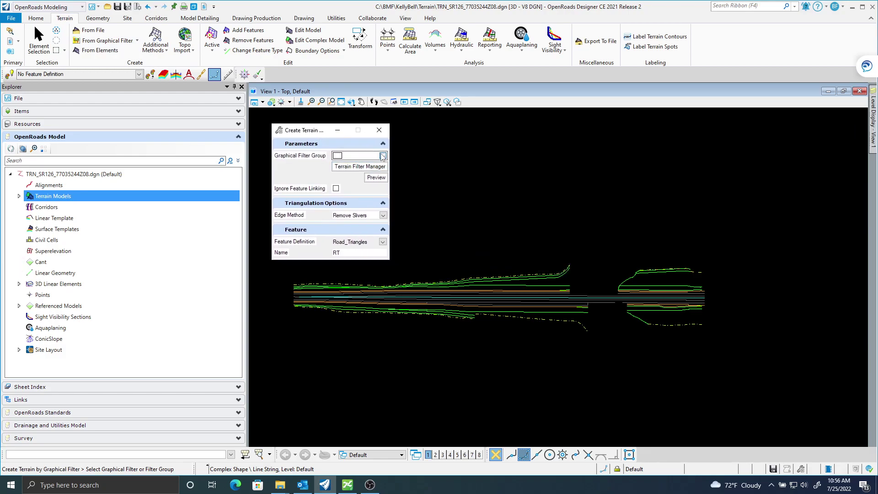
left_click(382, 157)
left_click(206, 172)
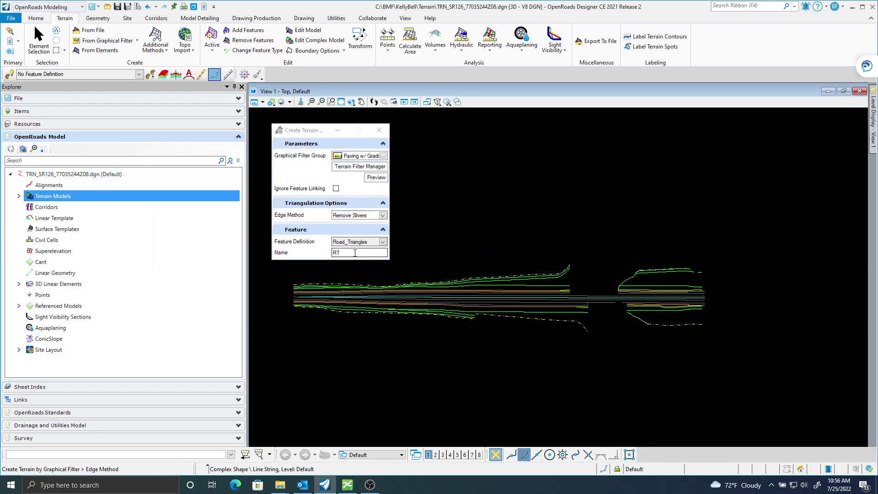
Step: Set the edge method to Max Triangle Length with a 100.0000 maximum side, and create the RT terrain with the Road_Triangles feature definition
left_click(383, 215)
left_click(357, 238)
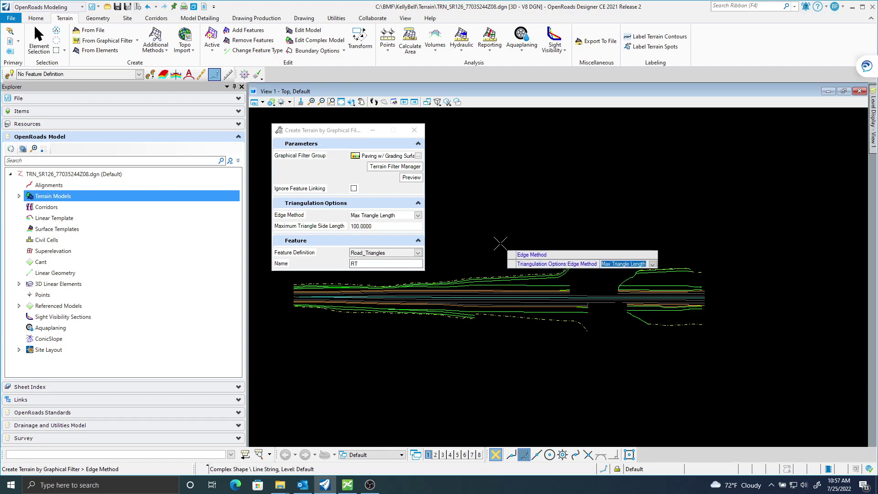
left_click(501, 243)
left_click(501, 244)
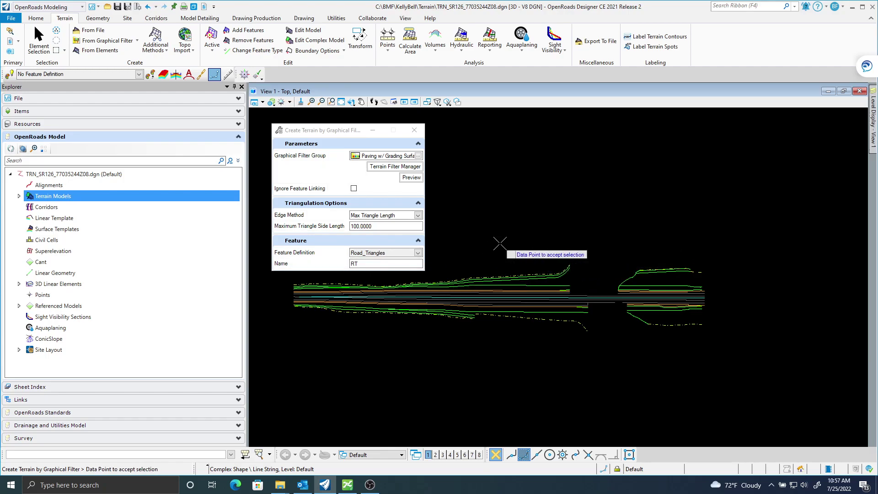
left_click(500, 244)
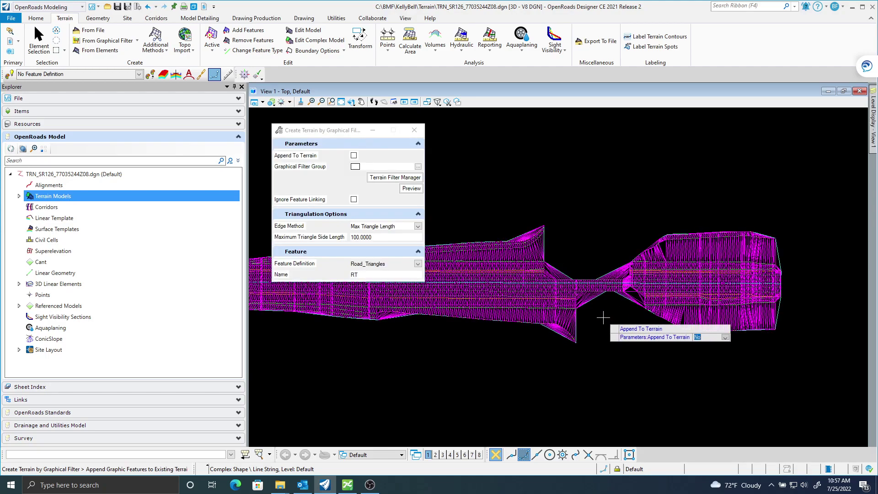
Step: Examine the new terrain's triangulation around the narrow strip joining the two wide roadway sections
scroll(604, 318, "up", 3)
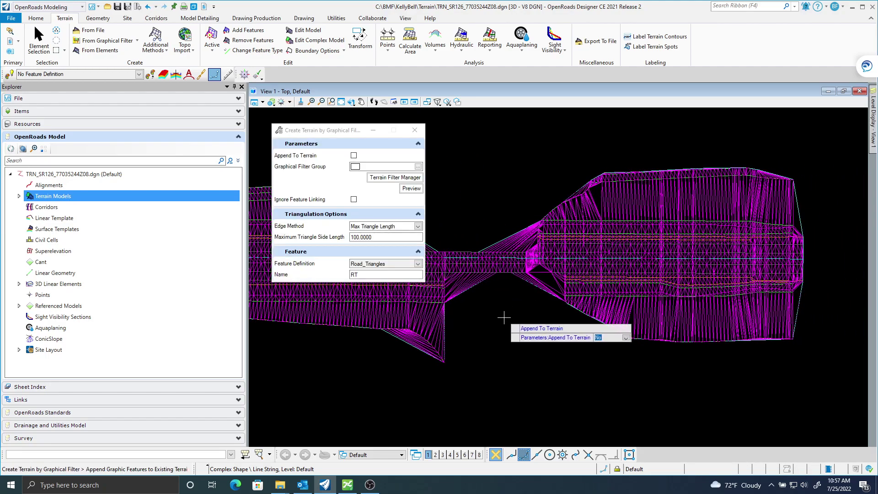
scroll(484, 319, "down", 3)
middle_click_drag(484, 320, 555, 321)
scroll(544, 329, "up", 3)
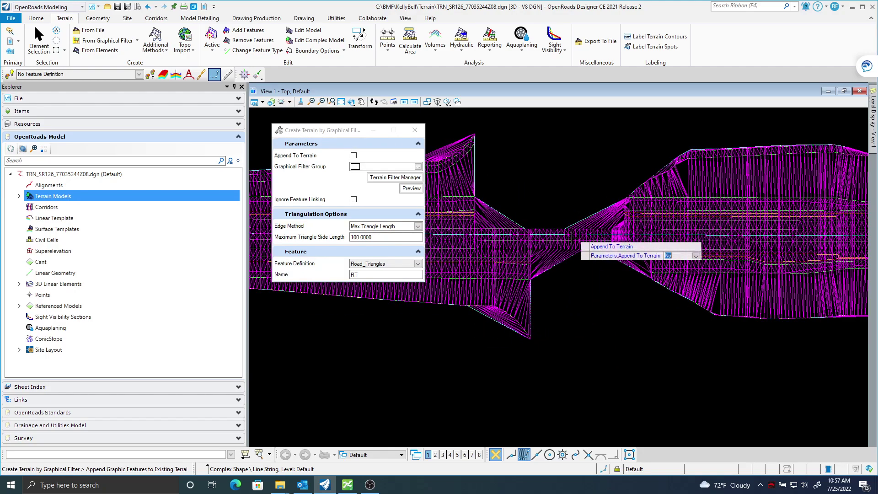
scroll(577, 271, "down", 2)
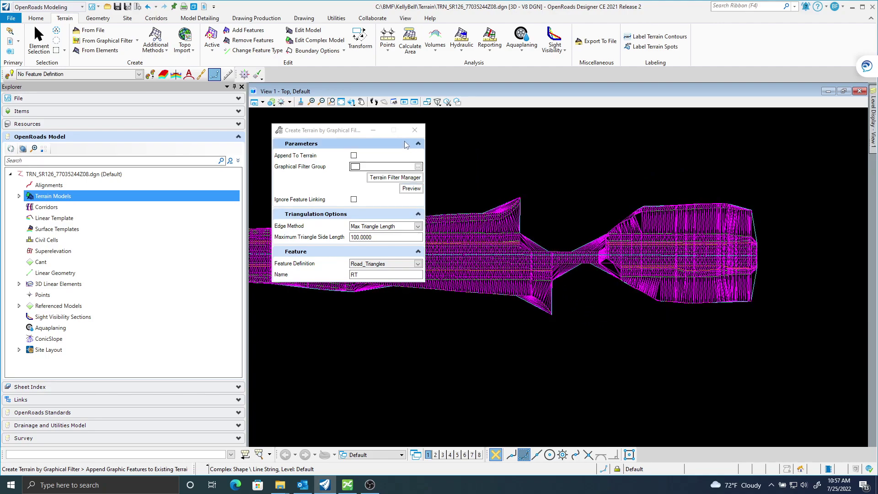
scroll(568, 291, "up", 2)
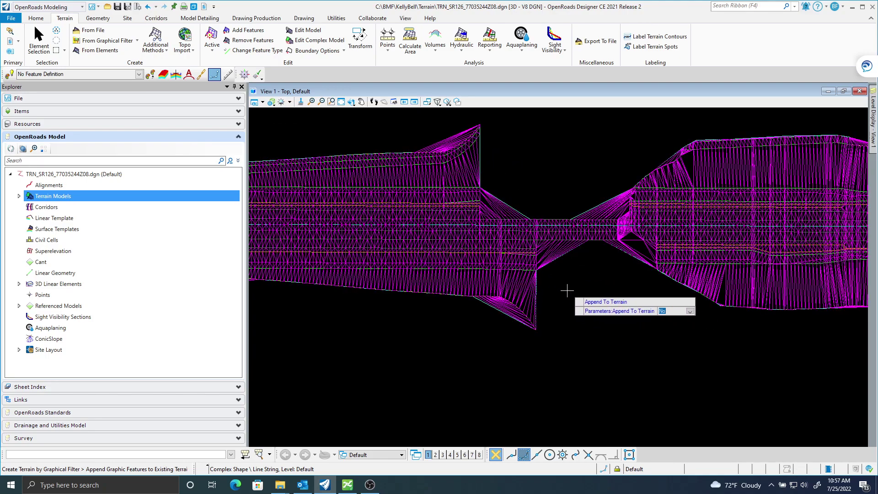
middle_click_drag(545, 189, 533, 250)
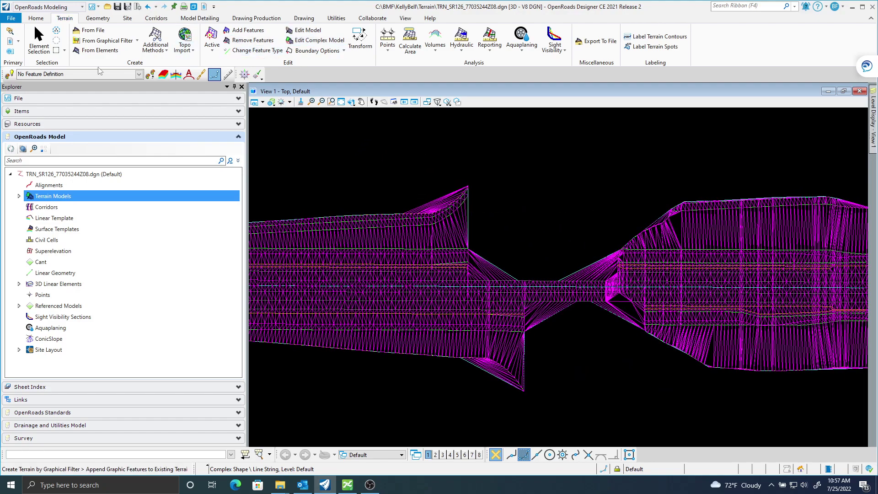
key("Escape")
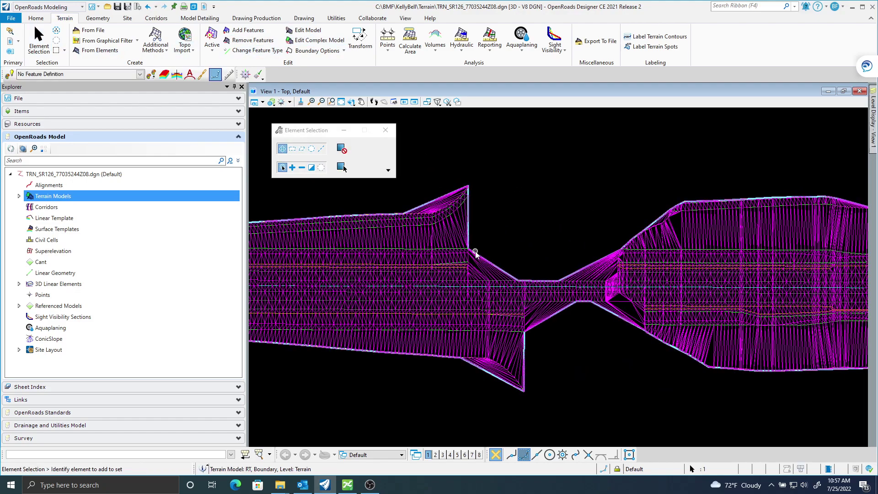
left_click(474, 252)
mouse_move(597, 247)
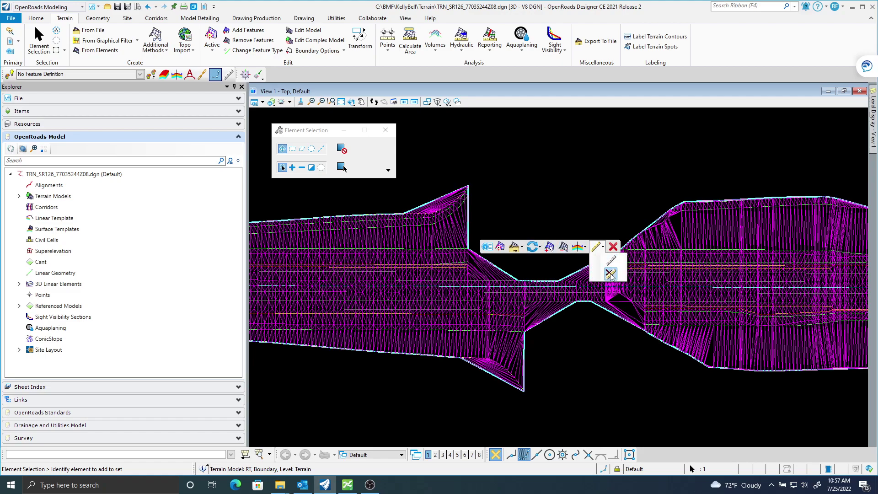
left_click(611, 273)
left_click(555, 200)
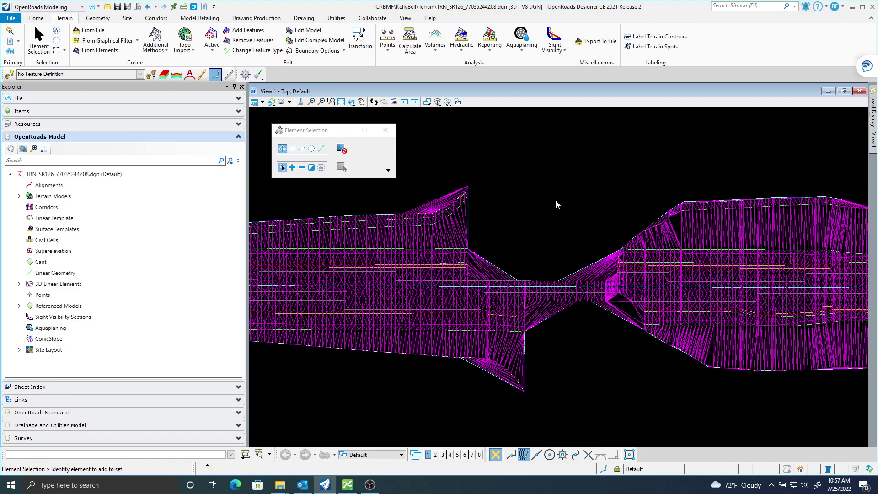
Step: Edit the terrain model and delete the excess triangles outside the curved upper edge of the left roadway section
left_click(304, 30)
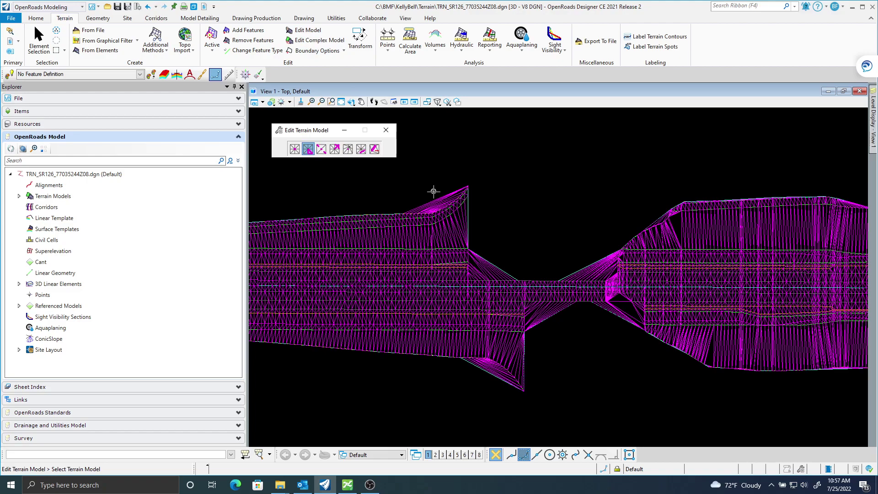
left_click(434, 195)
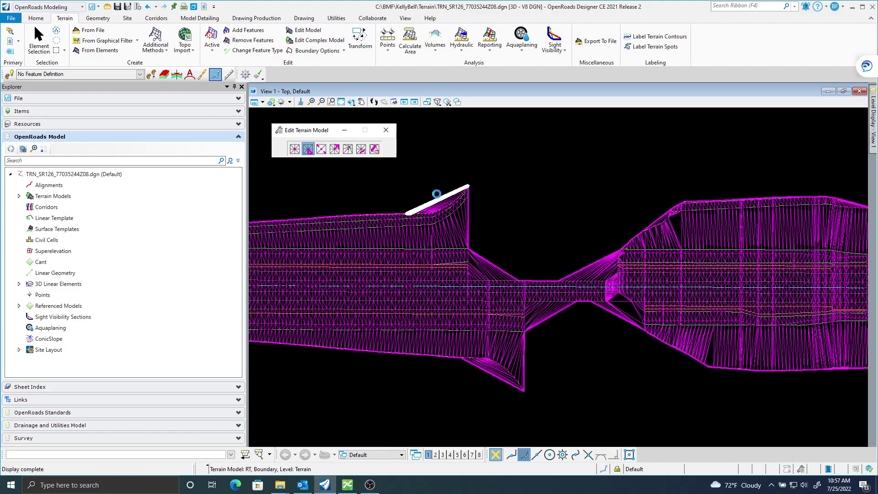
scroll(441, 196, "up", 3)
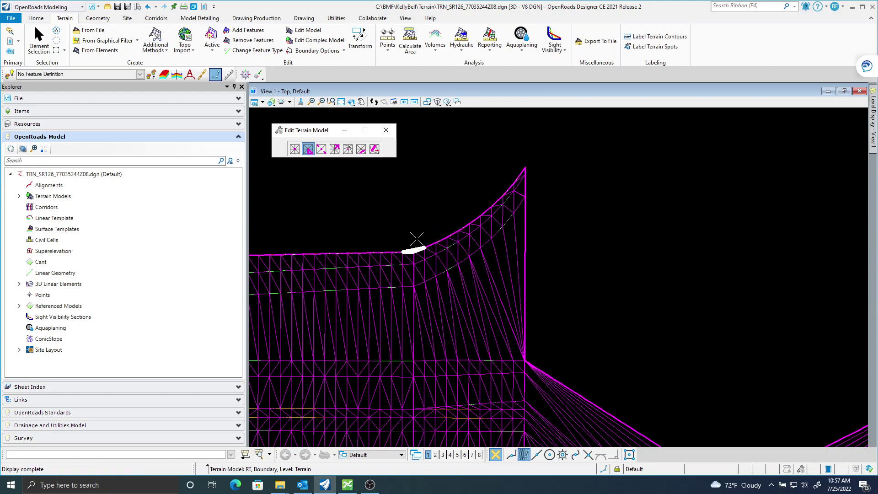
Step: Delete the excess triangles filling the corner above the narrow strip, where it meets the left roadway section
middle_click_drag(600, 315, 441, 194)
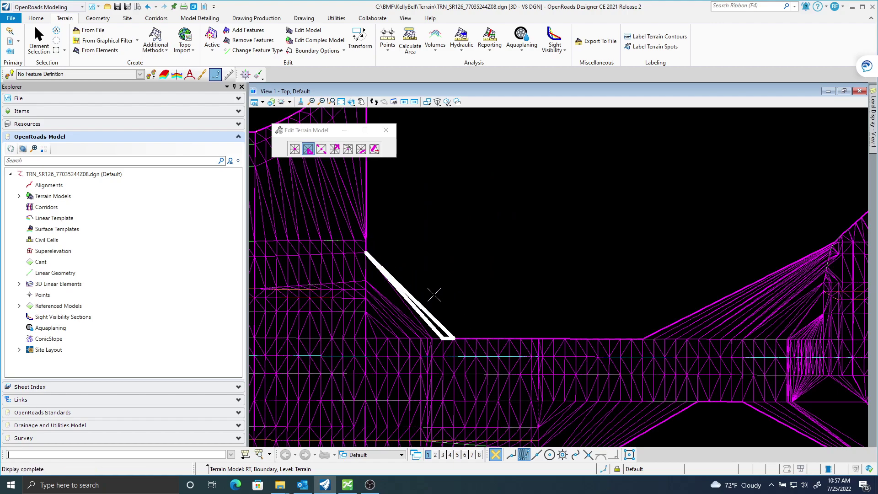
left_click(420, 304)
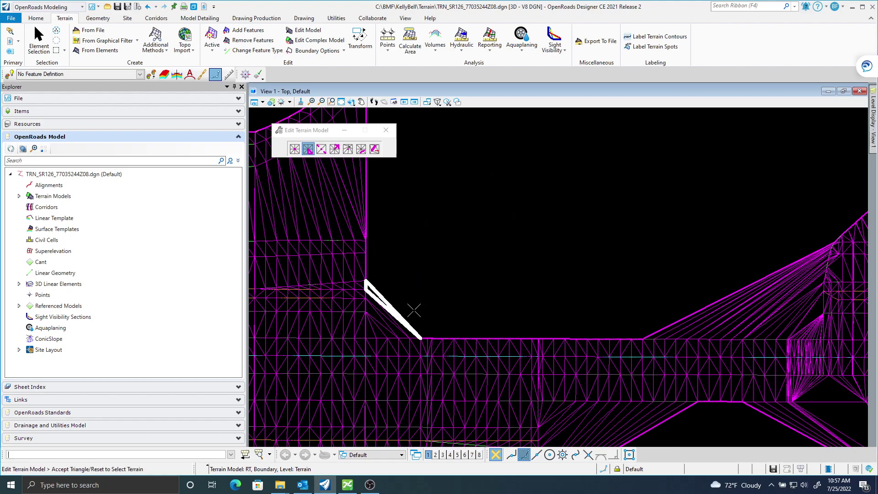
left_click(409, 314)
left_click(407, 314)
left_click(408, 314)
left_click(406, 316)
left_click(404, 317)
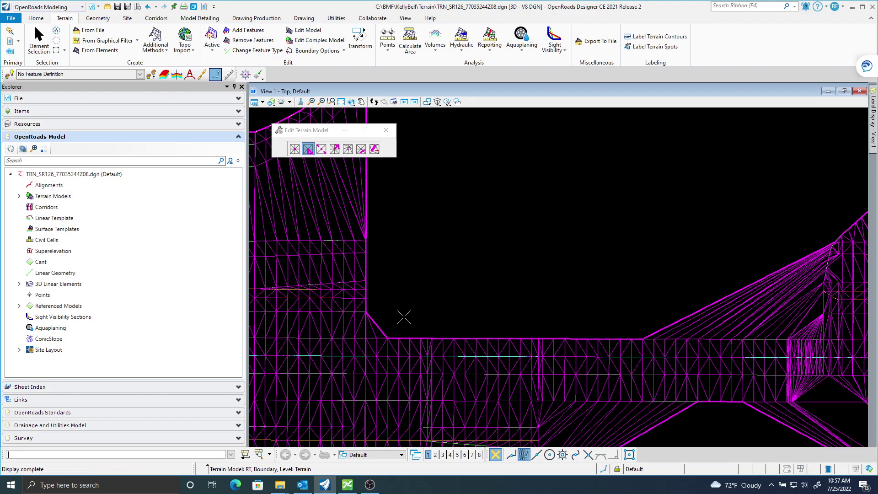
left_click(393, 322)
left_click(382, 323)
scroll(539, 289, "down", 2)
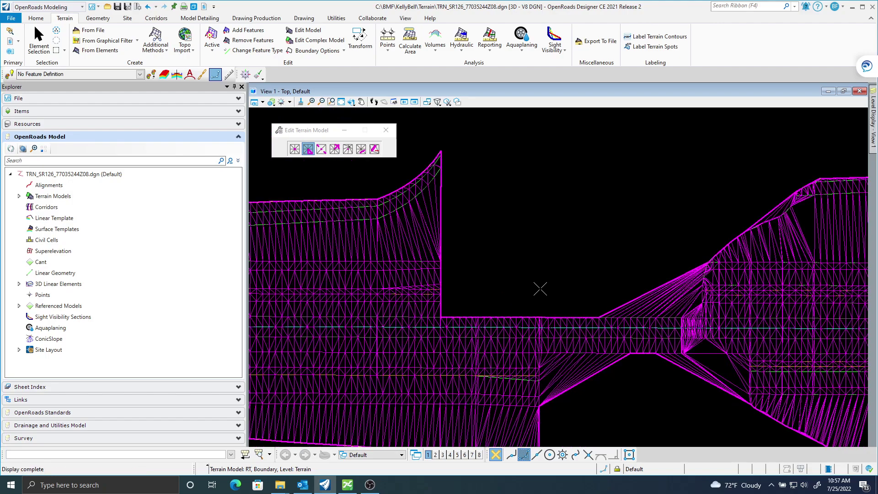
Step: Delete the excess triangles filling the corner above the narrow strip, where it meets the right roadway section
middle_click_drag(576, 268, 481, 270)
scroll(481, 270, "up", 2)
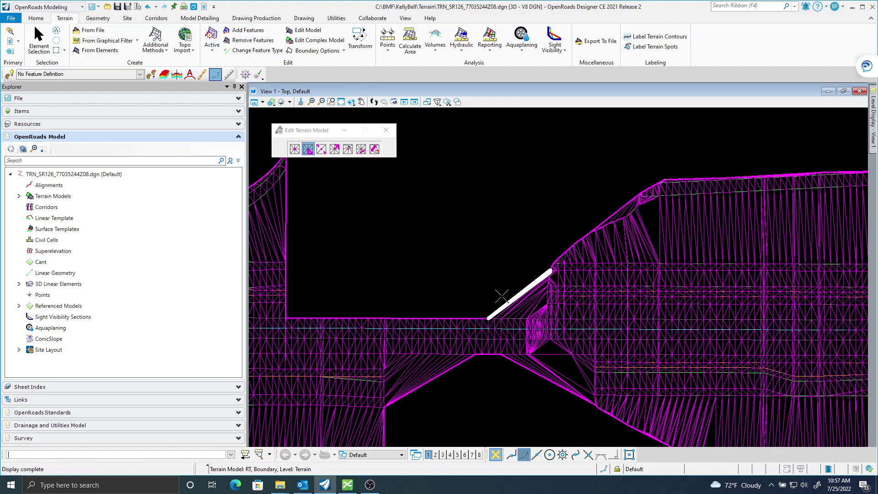
scroll(513, 296, "up", 3)
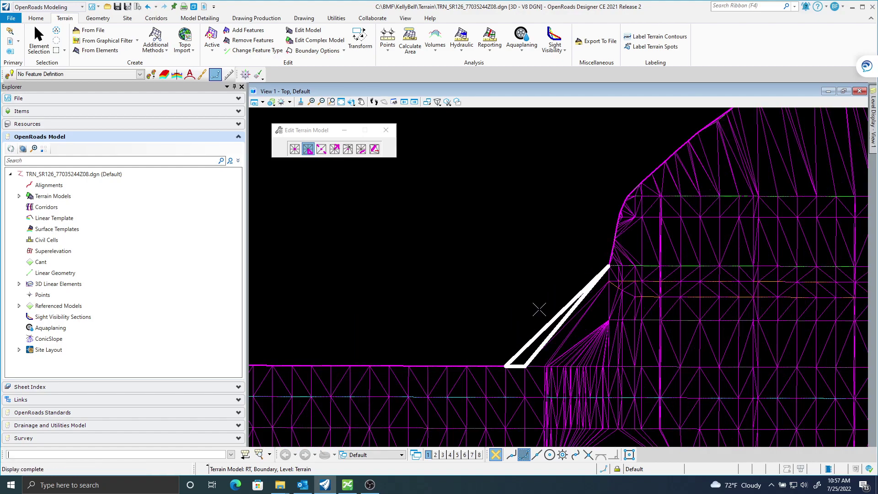
left_click(564, 317)
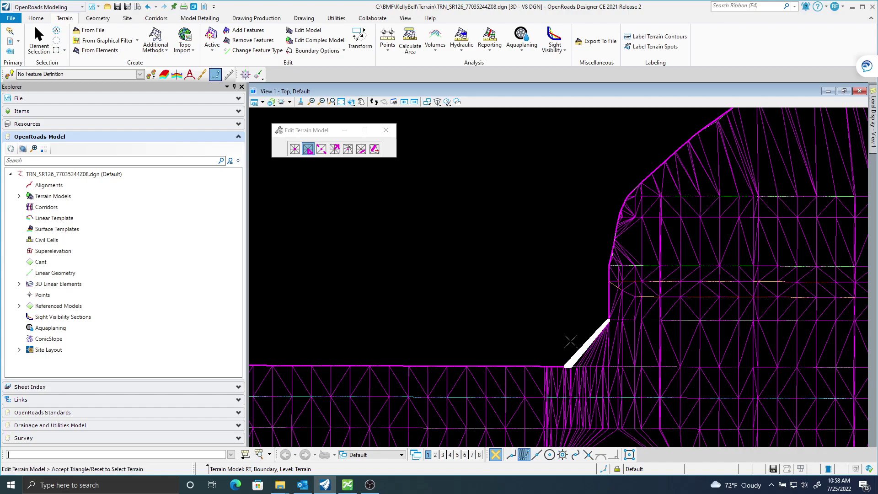
left_click(576, 344)
left_click(579, 343)
left_click(584, 345)
left_click(587, 346)
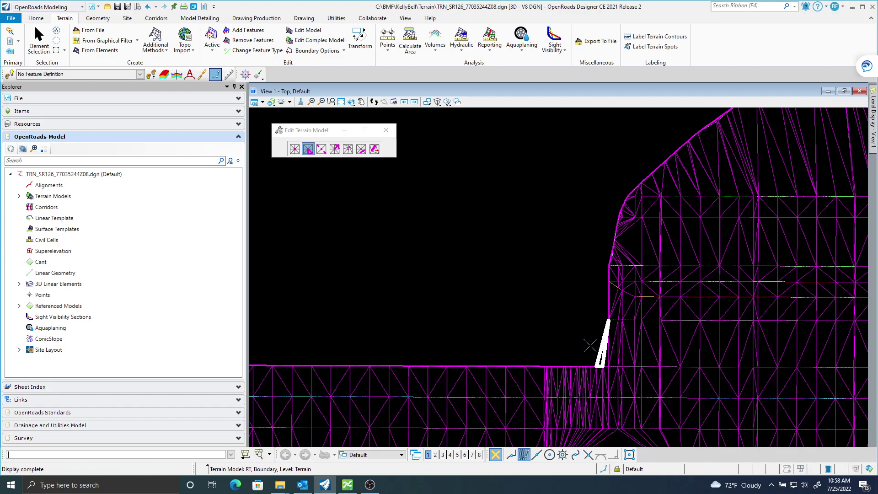
scroll(530, 314, "down", 3)
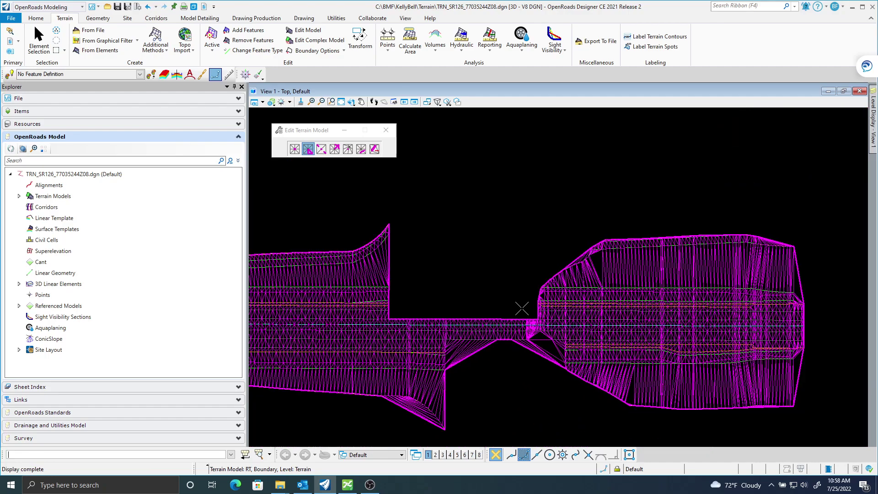
Step: Delete the excess triangles filling the corner below the narrow strip, where it meets the left roadway section
scroll(496, 302, "up", 2)
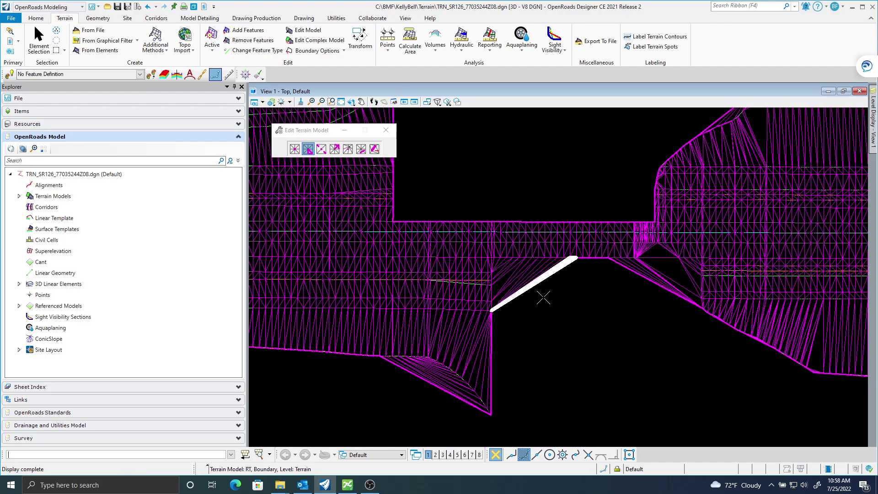
left_click(533, 291)
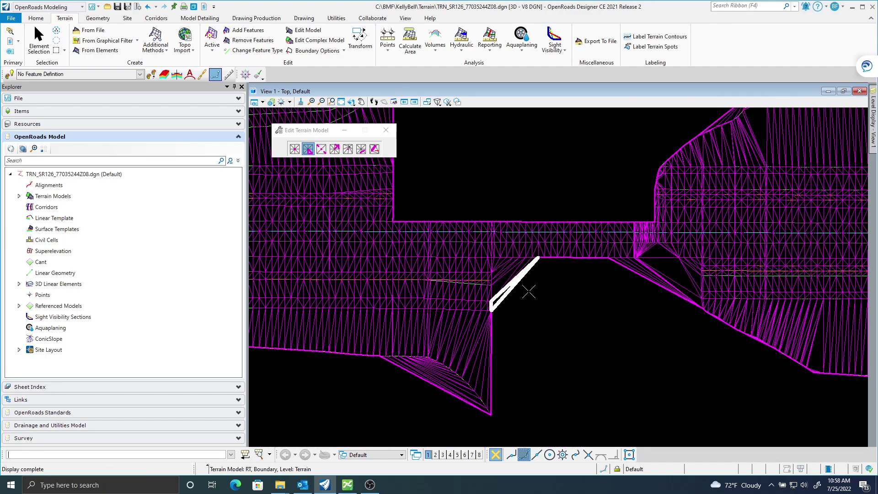
left_click(517, 289)
left_click(514, 284)
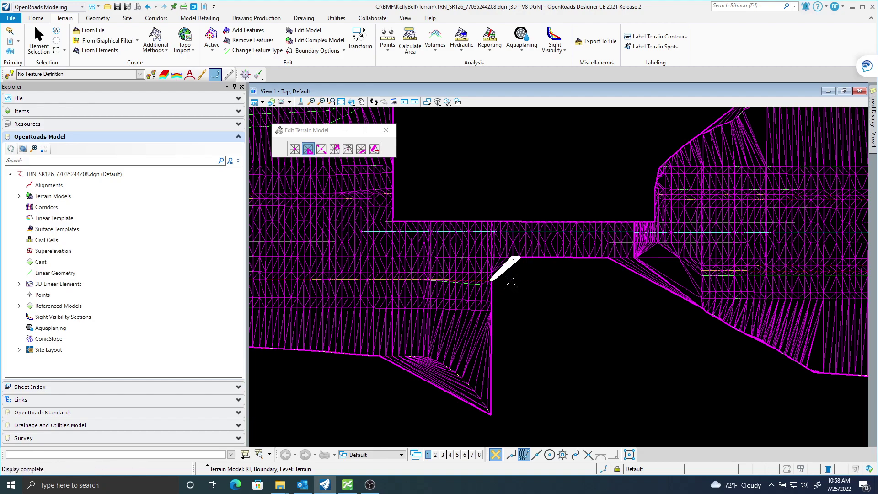
left_click(508, 278)
left_click(505, 273)
left_click(506, 273)
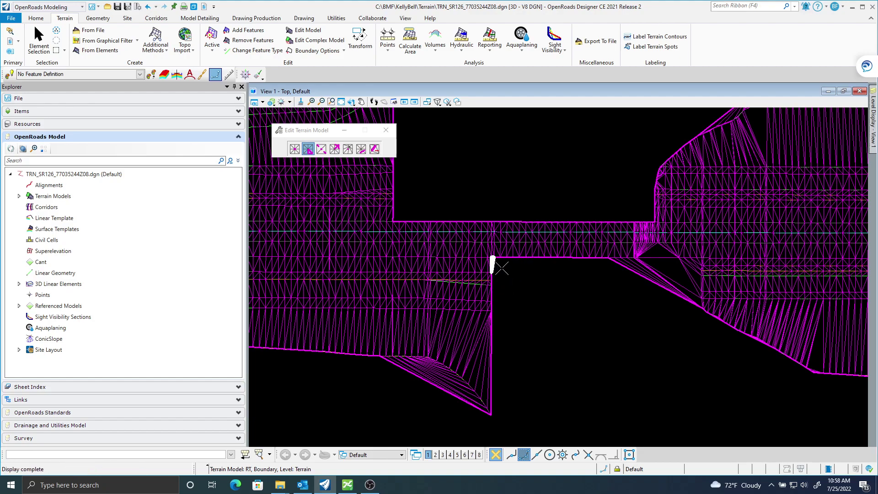
Step: Delete the excess triangles filling the corner below the narrow strip, where it meets the right roadway section
left_click(653, 298)
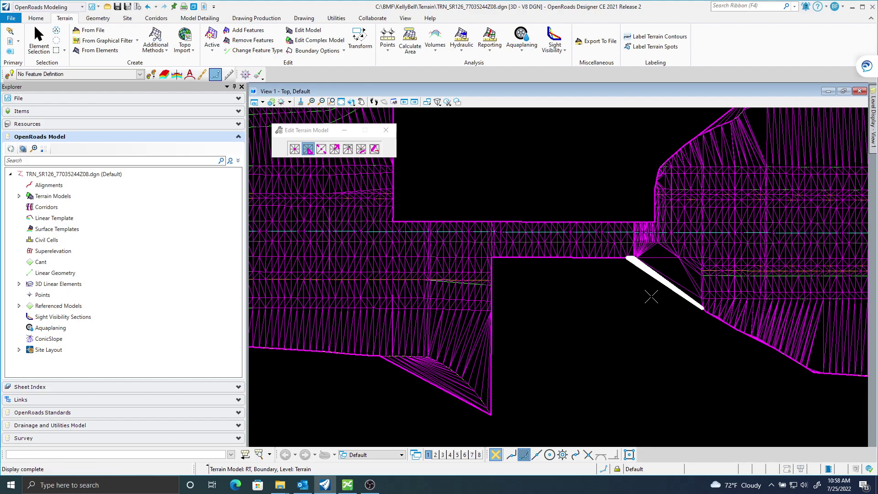
left_click(663, 296)
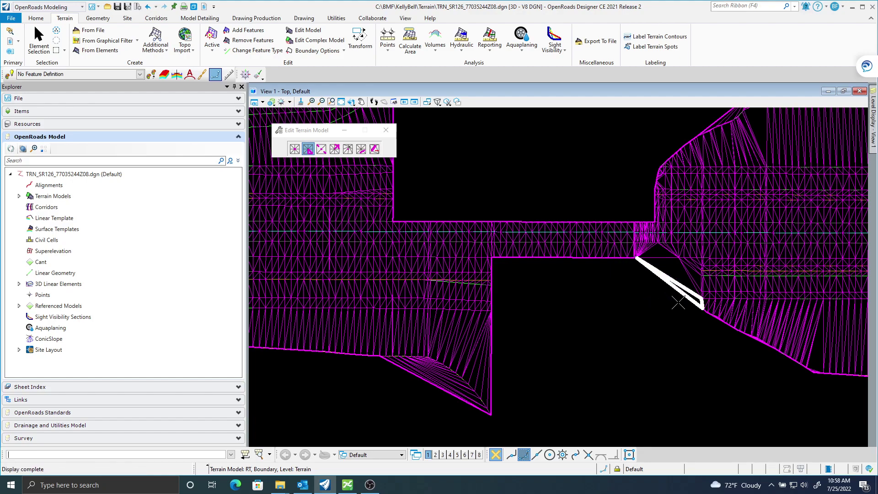
left_click(682, 300)
left_click(683, 286)
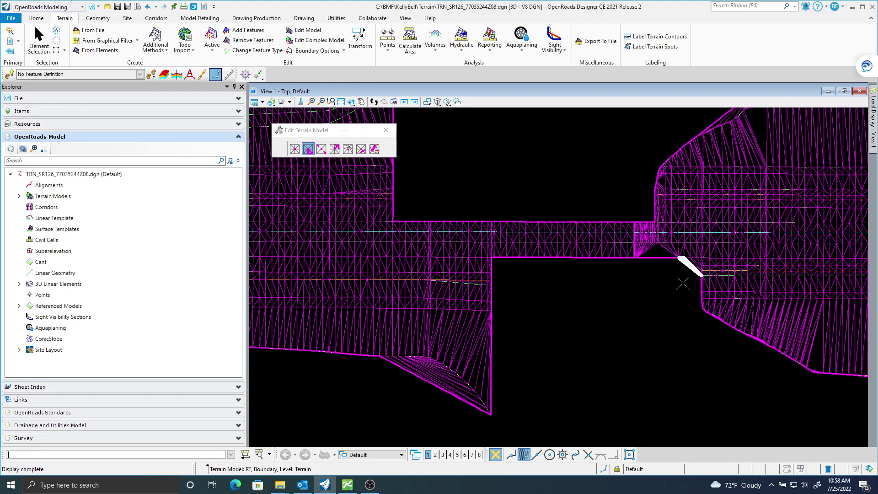
left_click(689, 270)
Step: Delete the outermost excess triangle along the flared lower corner of the left roadway section
middle_click_drag(580, 363, 615, 317)
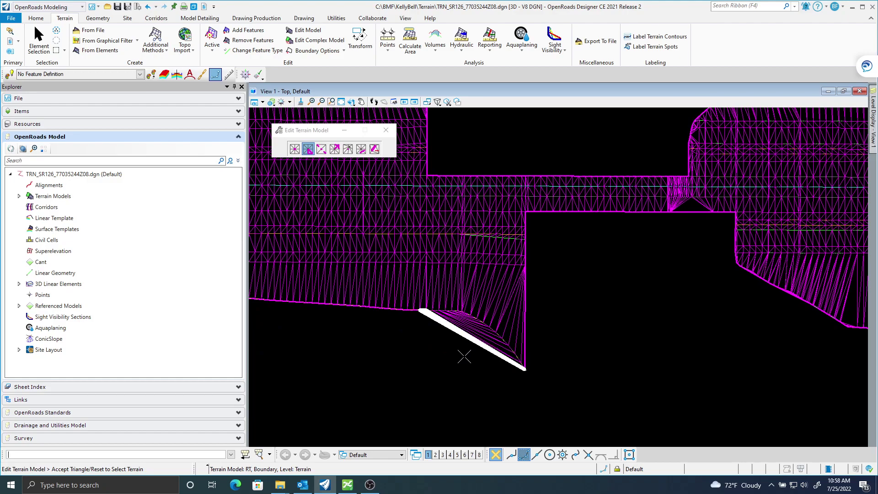
left_click(463, 360)
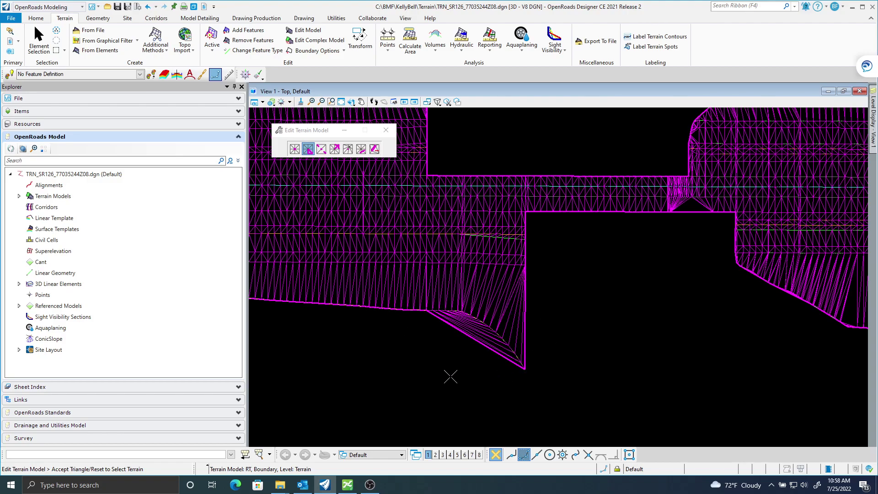
scroll(400, 382, "down", 5)
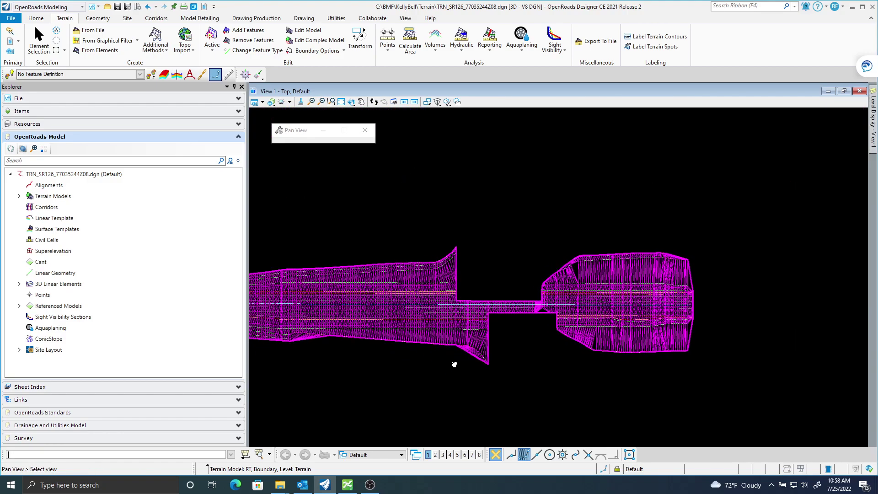
Step: Delete the excess triangles bridging the notch along the lower edge of the left roadway section
scroll(434, 320, "up", 5)
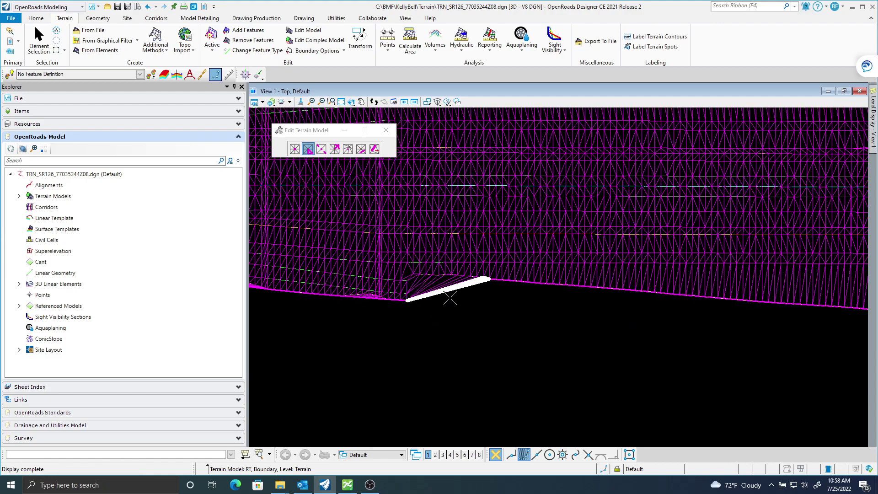
left_click(441, 296)
left_click(439, 294)
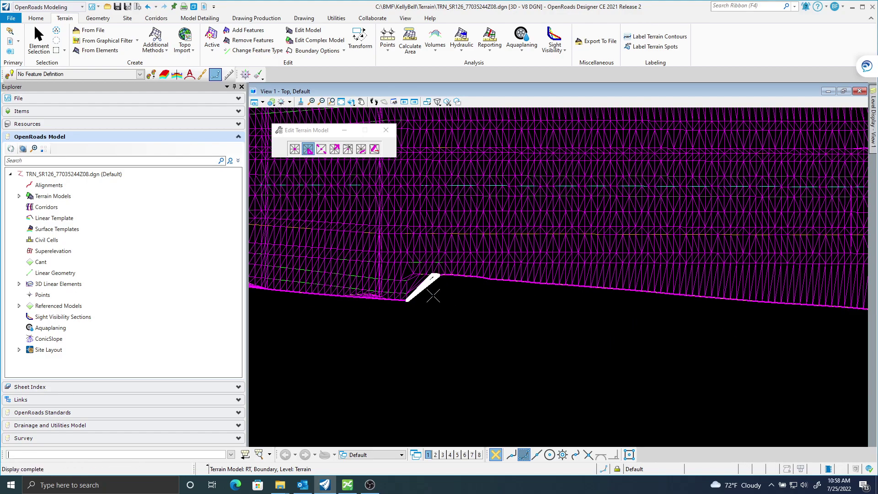
left_click(432, 294)
left_click(426, 295)
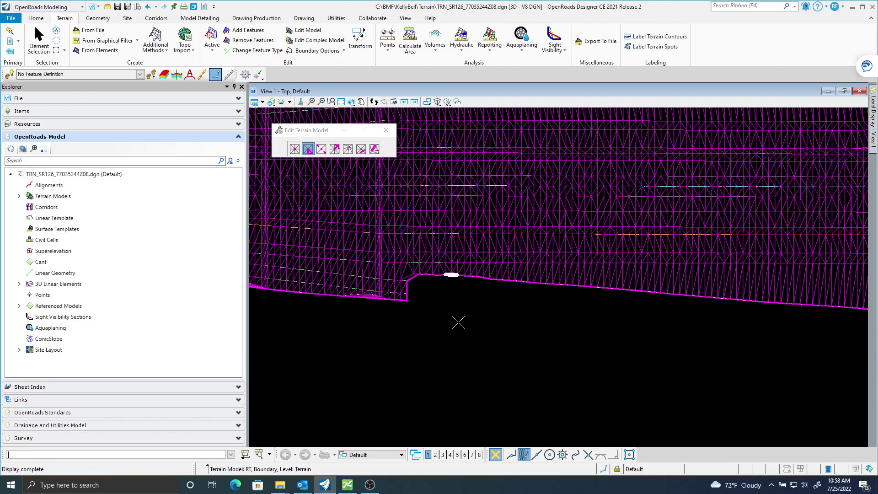
Step: Create a boundary element from the cleaned-up terrain model using the Extract Graphic method with no feature definition
scroll(559, 357, "down", 10)
middle_click_drag(559, 357, 410, 341)
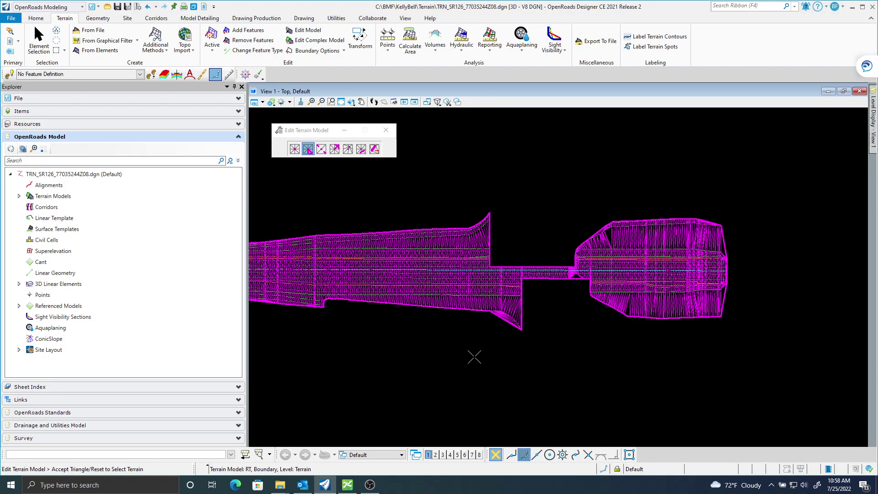
middle_click_drag(450, 356, 514, 337)
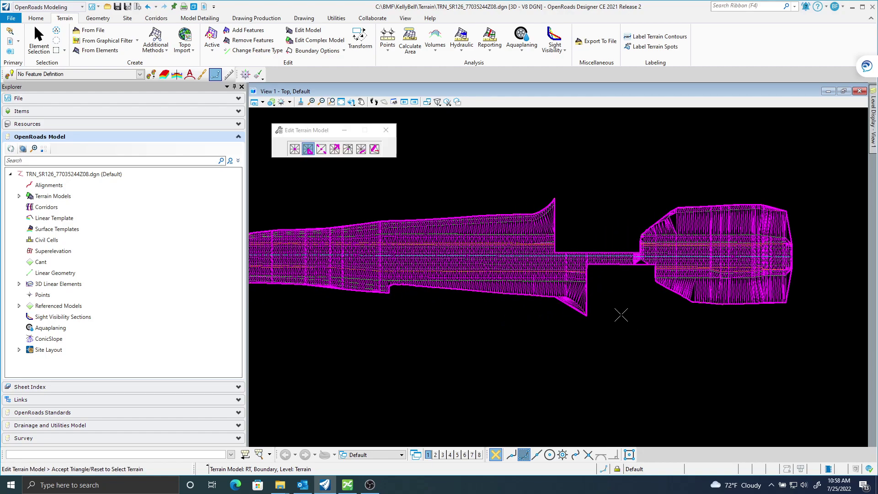
scroll(608, 318, "down", 2)
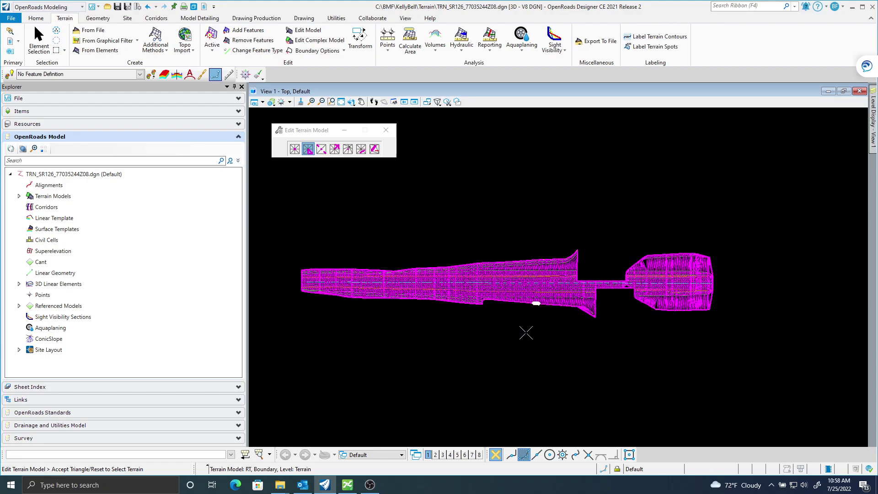
left_click(165, 51)
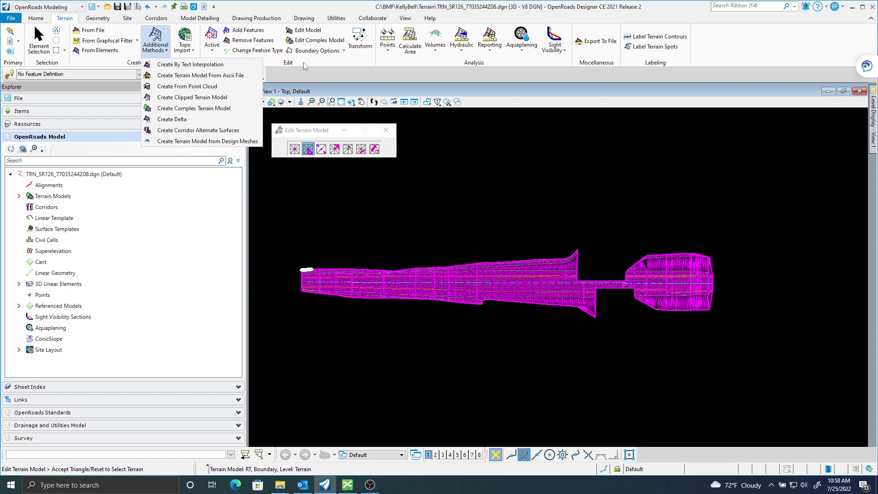
left_click(335, 52)
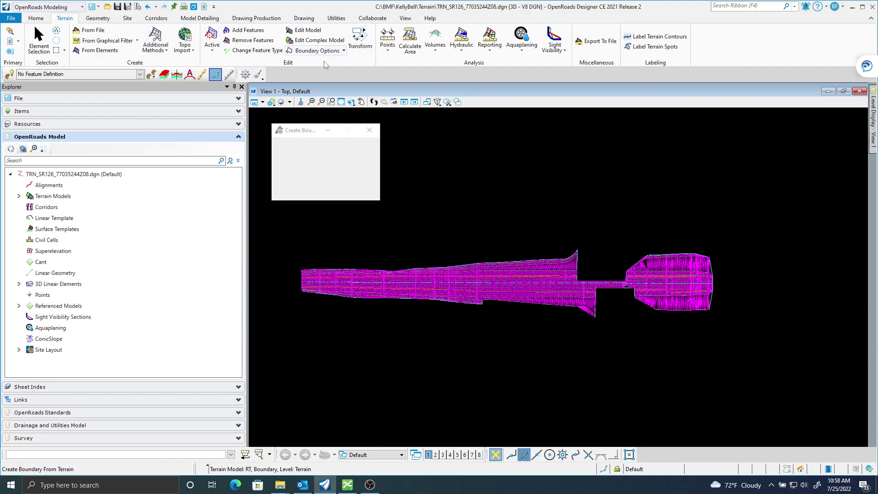
left_click(544, 254)
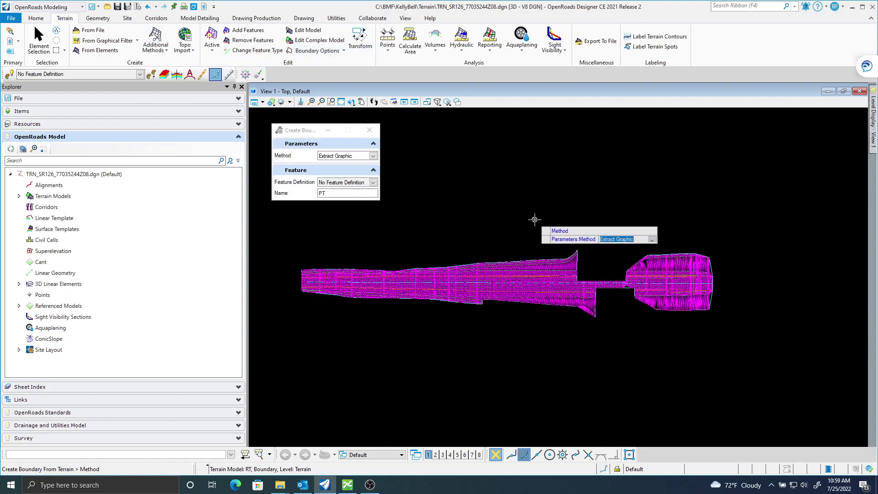
left_click(534, 220)
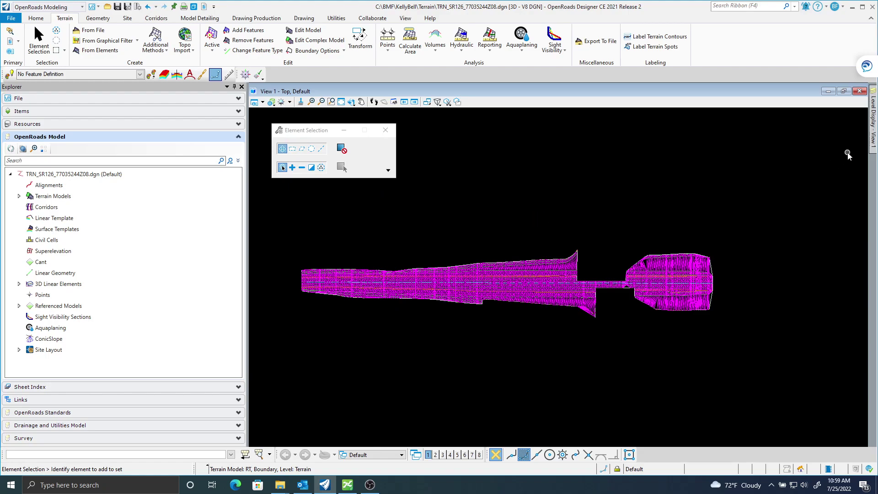
Step: Turn off the Terrain level in the active file TRN_SR126_77035244Z08.dgn
mouse_move(872, 122)
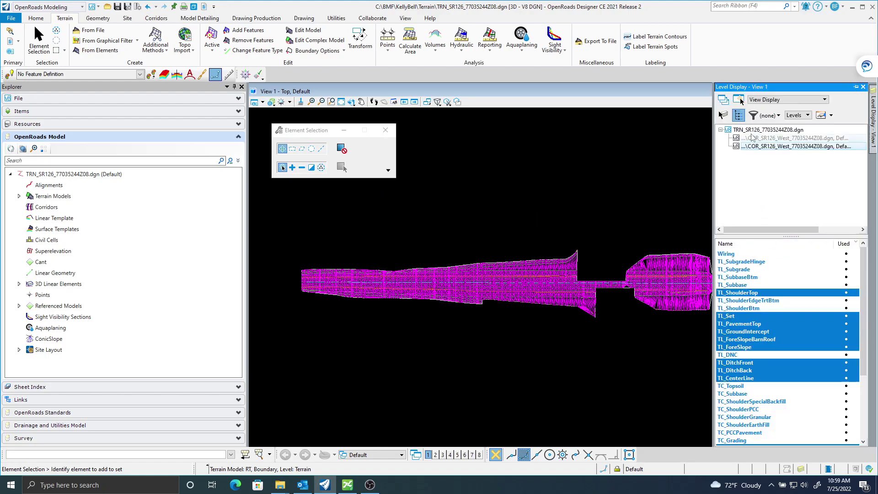
left_click(751, 137)
left_click(769, 130)
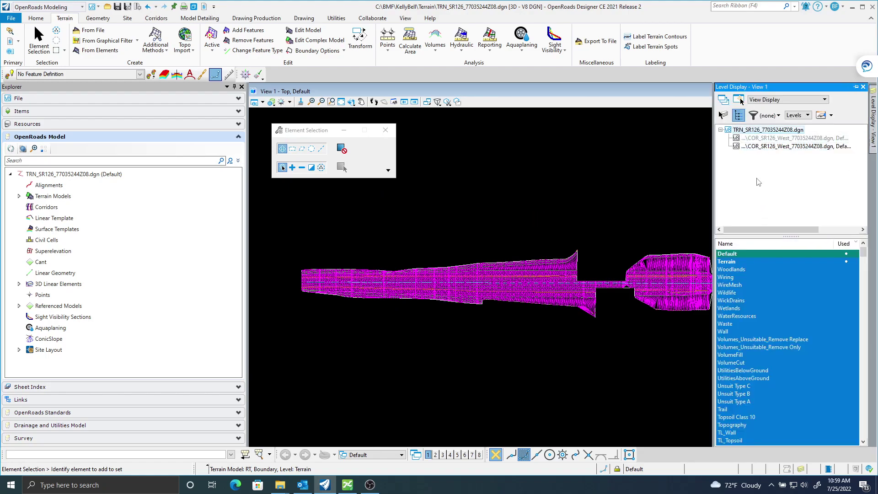
left_click(739, 264)
Step: Start a SmartLine where the dashed breakline leaves the extracted boundary at the flared lower corner, tracing the first part of its curve
scroll(585, 314, "up", 3)
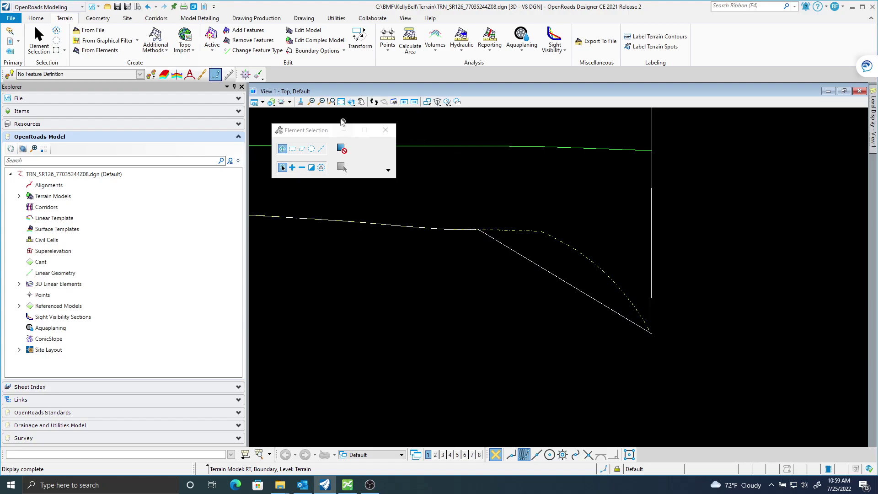
left_click(303, 18)
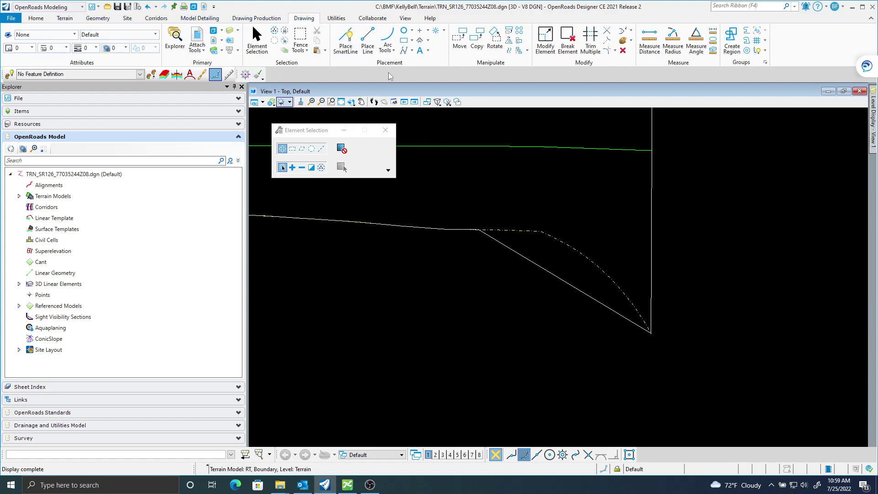
left_click(346, 40)
scroll(489, 242, "up", 5)
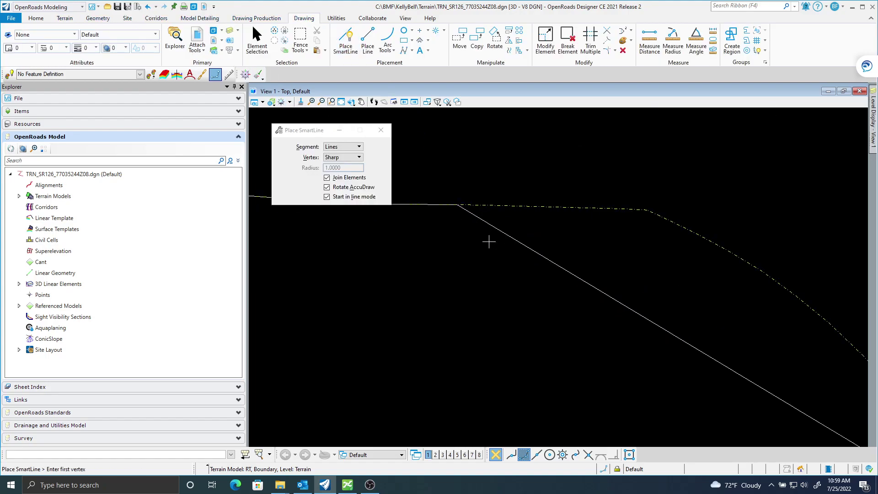
left_click(458, 204)
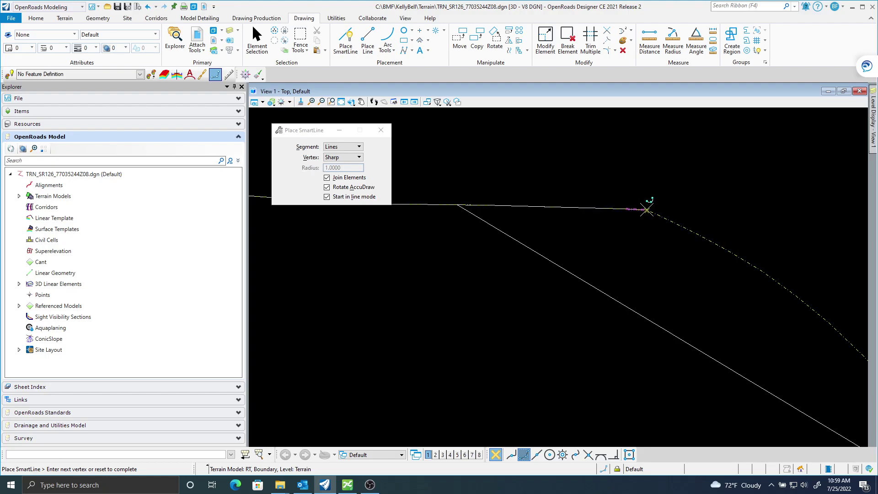
scroll(646, 210, "up", 5)
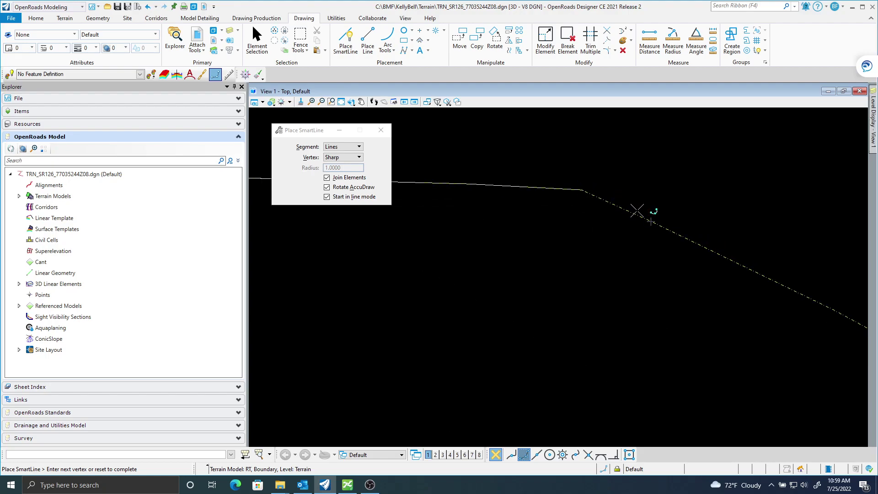
middle_click_drag(680, 229, 533, 164)
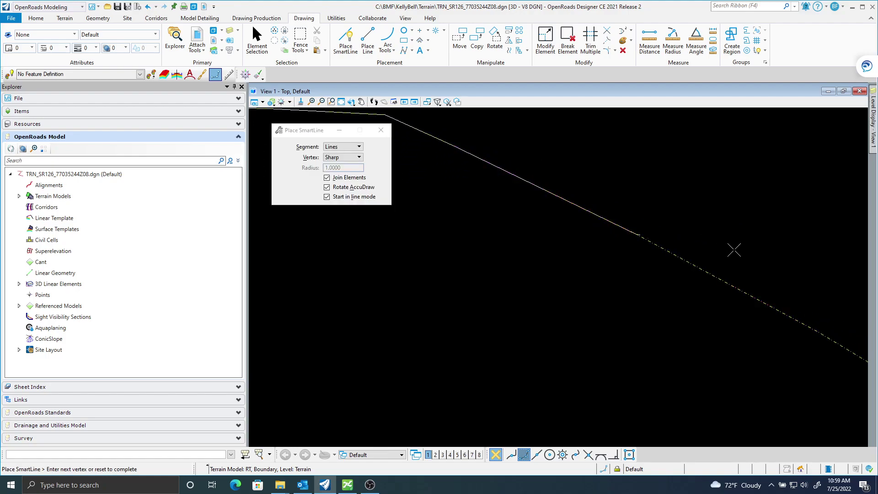
middle_click_drag(681, 231, 545, 167)
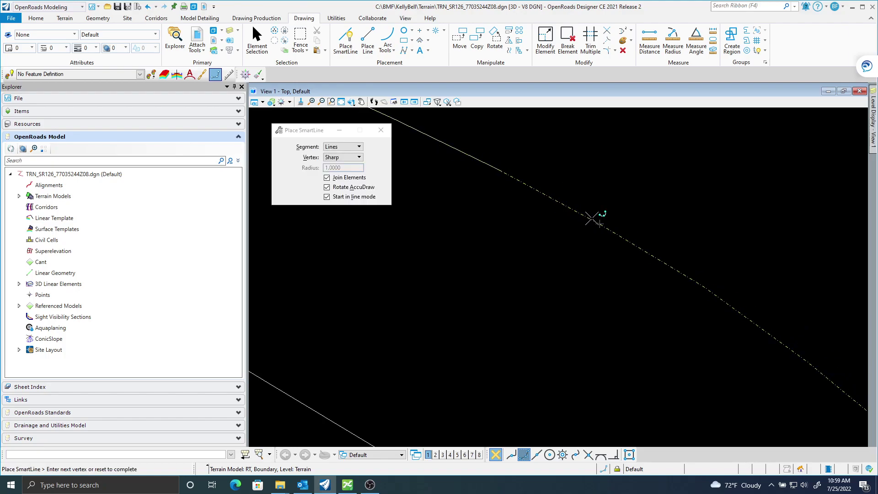
left_click(599, 223)
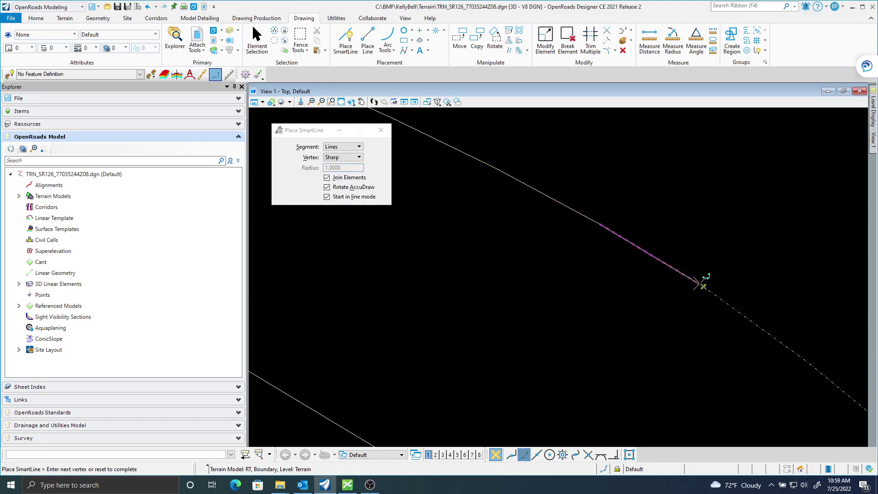
left_click(704, 286)
Step: Continue the SmartLine vertex by vertex along the dashed breakline to the corner tip and complete it
scroll(752, 288, "down", 6)
middle_click_drag(753, 288, 550, 239)
scroll(587, 274, "up", 3)
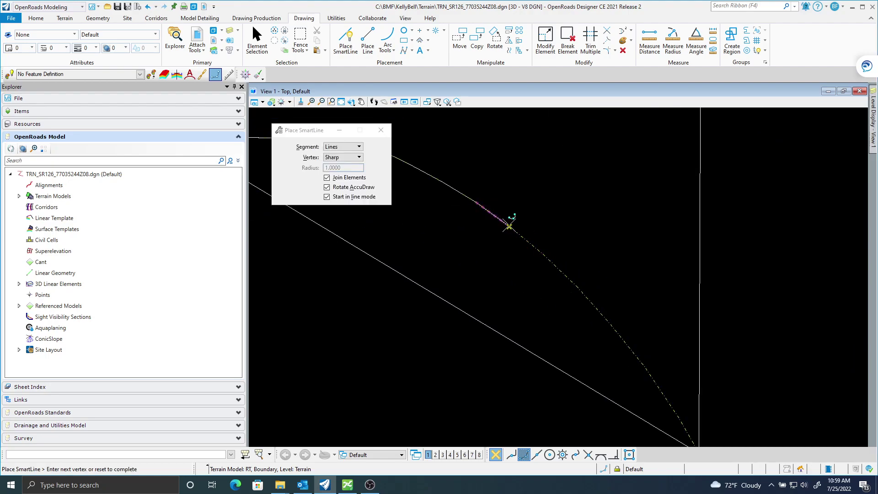
left_click(509, 226)
left_click(578, 286)
middle_click_drag(636, 330, 559, 252)
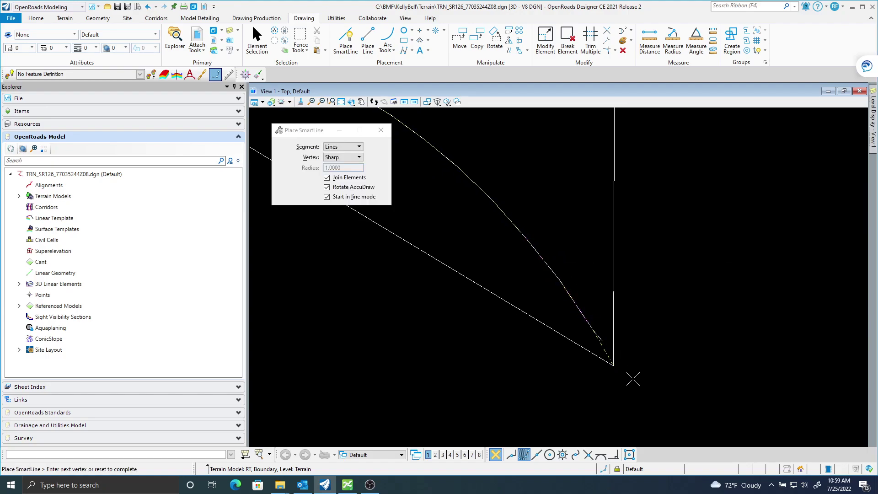
scroll(617, 377, "up", 5)
scroll(594, 312, "up", 4)
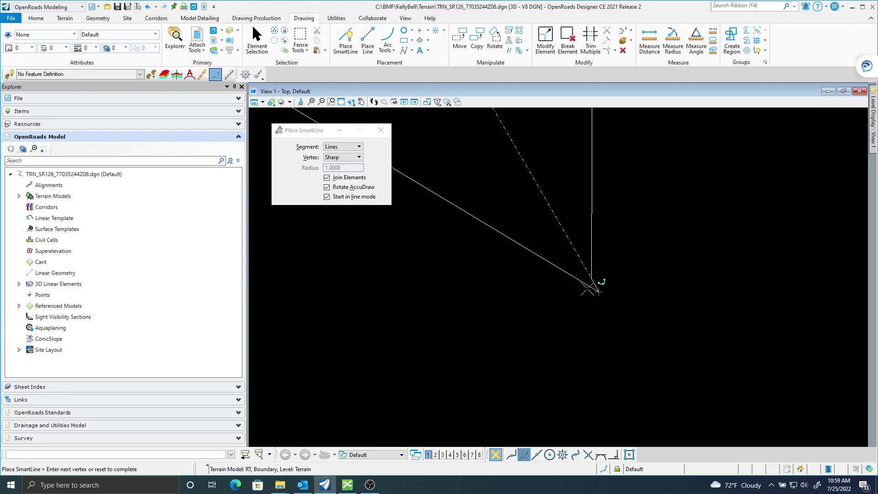
scroll(600, 294, "up", 6)
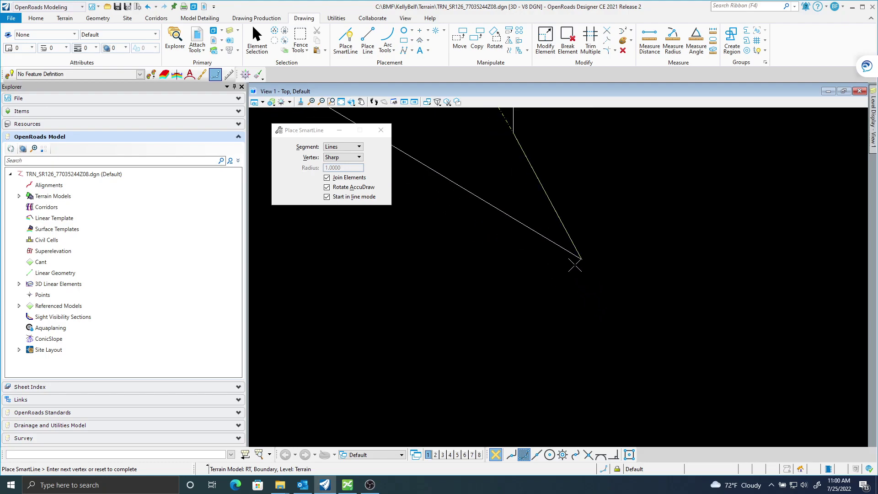
middle_click_drag(529, 192, 574, 271)
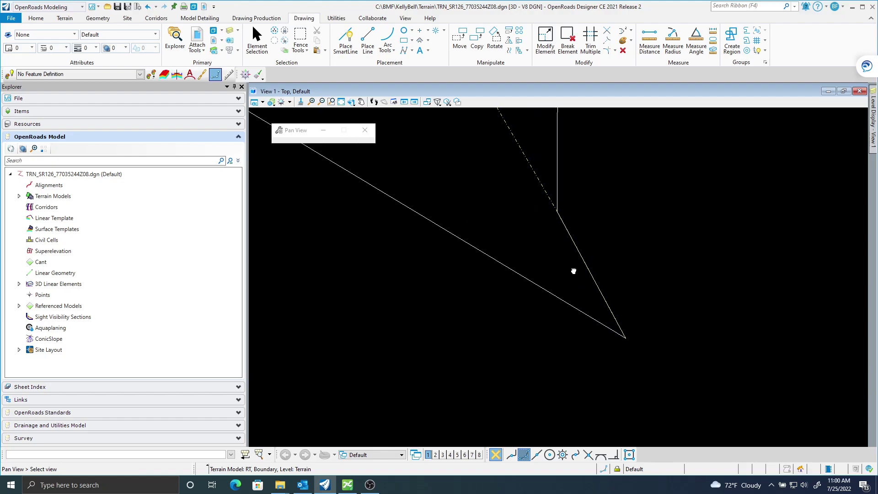
left_click(559, 206)
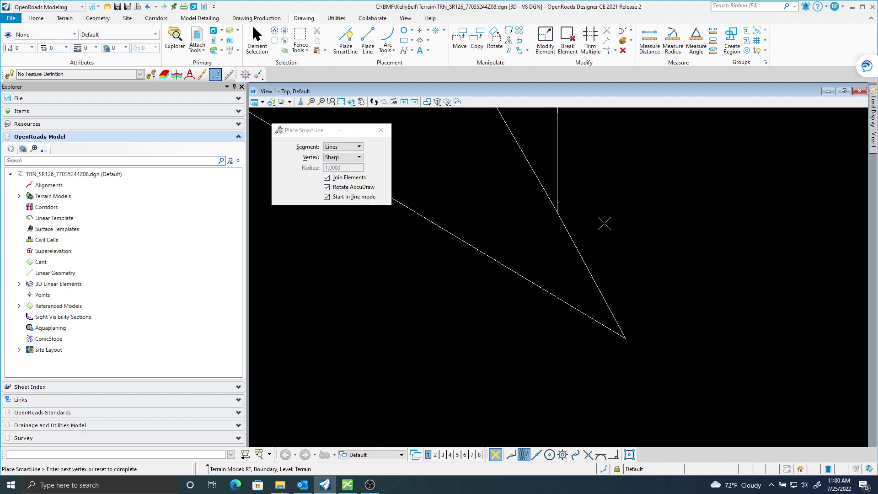
middle_click_drag(616, 240, 580, 294)
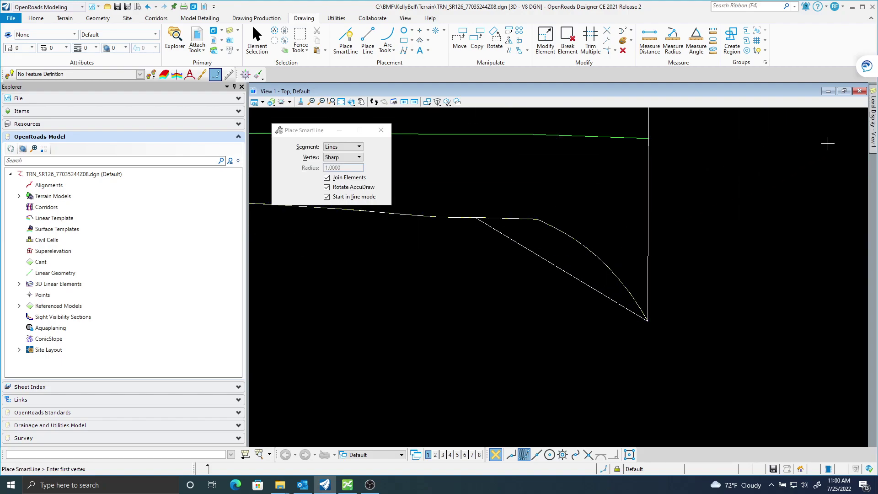
Step: Turn off all levels of the displayed COR_SR126_West_77035244Z08.dgn reference, leaving only the boundary linework in view
mouse_move(873, 128)
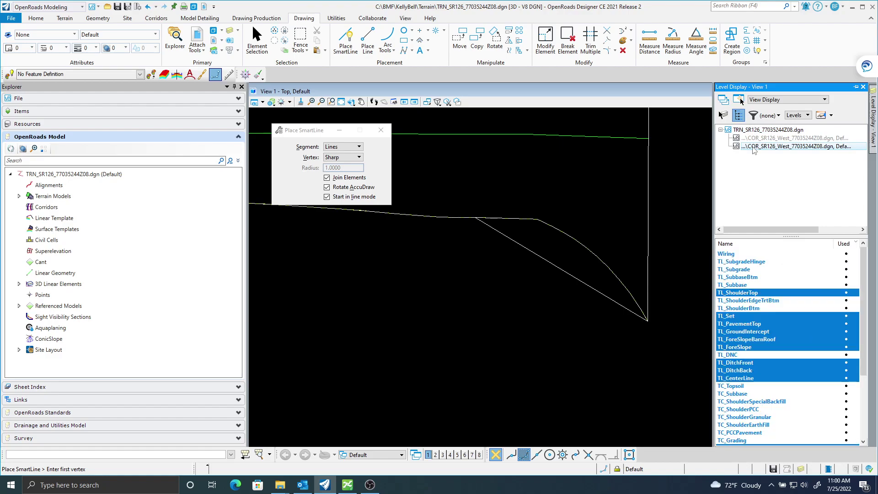
right_click(760, 146)
left_click(765, 170)
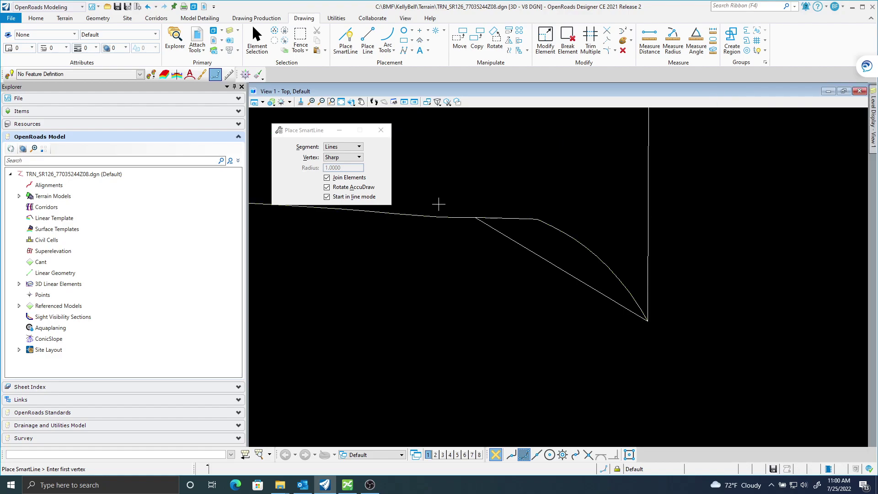
Step: Break out the middle of the straight diagonal boundary segment below the traced curve with a partial delete
left_click(568, 40)
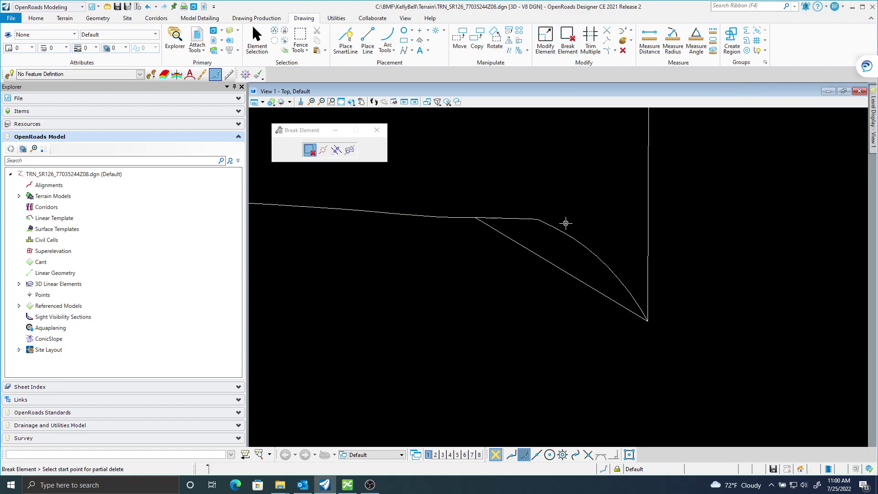
left_click(527, 250)
left_click(563, 269)
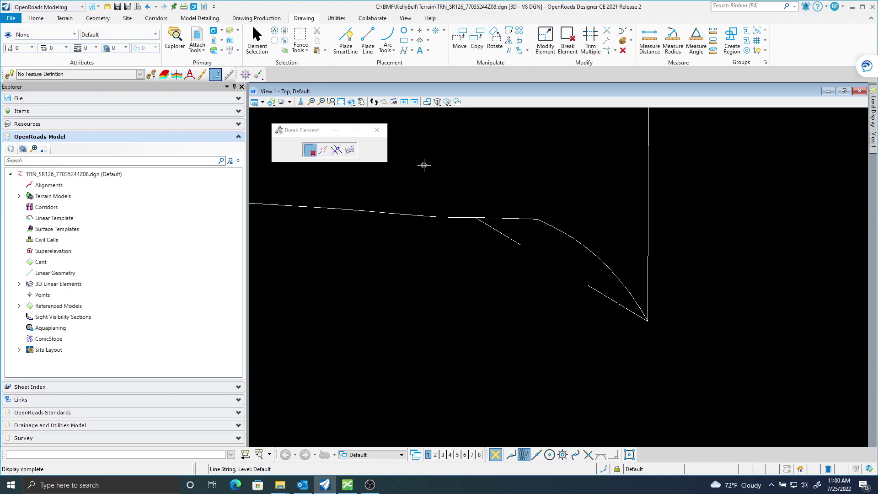
Step: Trim the boundary and the traced line to their intersection at the upper end of the curve, removing the leftover stub
left_click(607, 32)
left_click(608, 31)
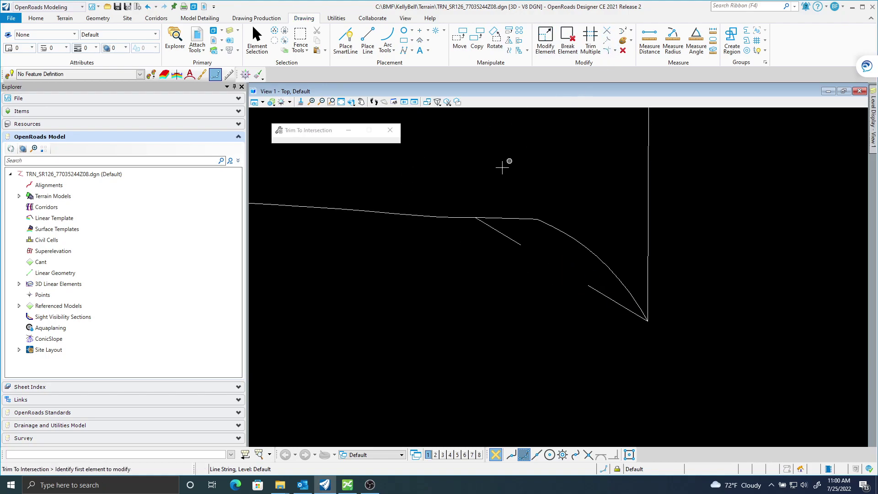
left_click(474, 217)
left_click(479, 216)
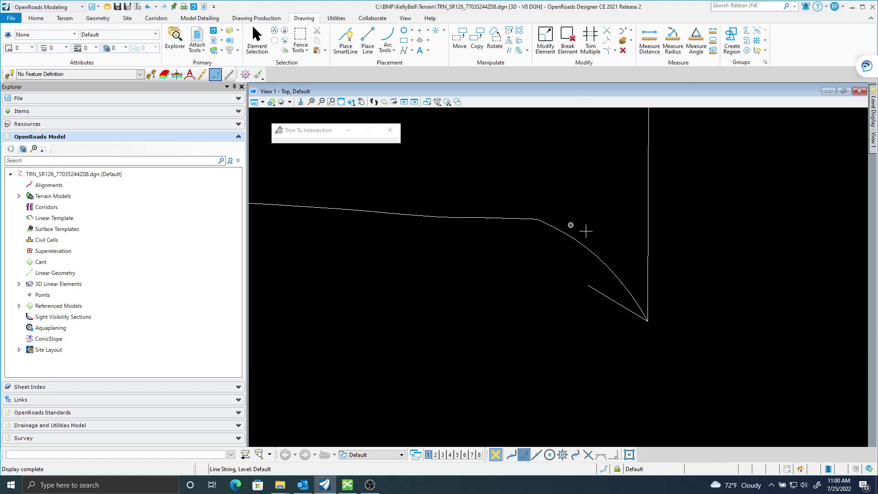
Step: Trim the traced curve and the vertical boundary line to their intersection at the lower corner tip, removing the diagonal stub
scroll(641, 308, "up", 4)
scroll(592, 306, "up", 3)
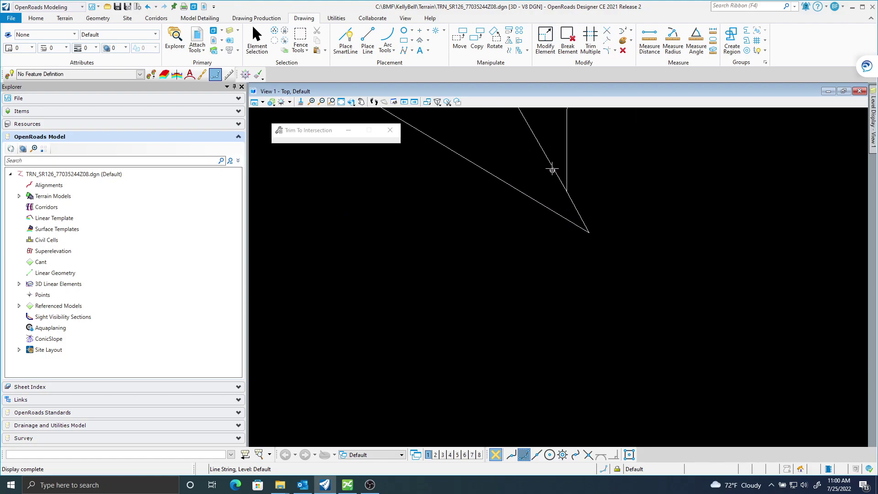
scroll(544, 190, "down", 3)
middle_click_drag(543, 189, 548, 272)
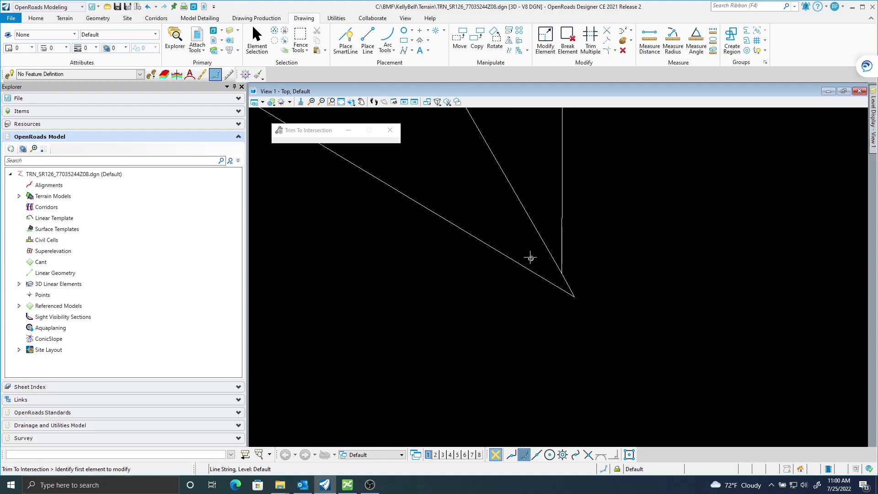
scroll(526, 254, "down", 6)
scroll(472, 226, "up", 3)
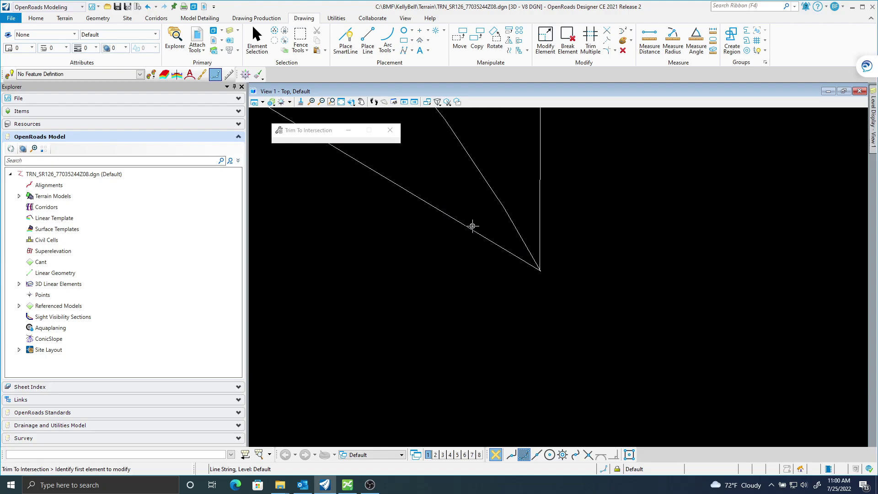
middle_click_drag(472, 226, 584, 320)
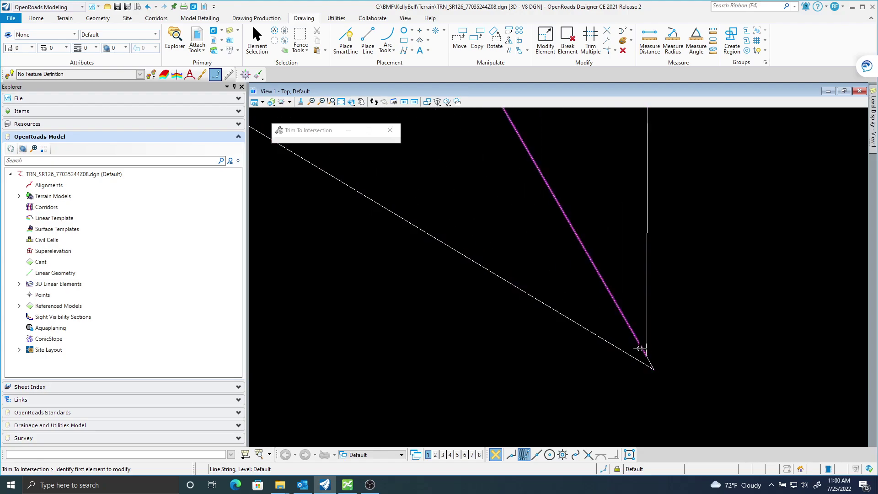
left_click(640, 348)
left_click(647, 343)
scroll(594, 369, "down", 5)
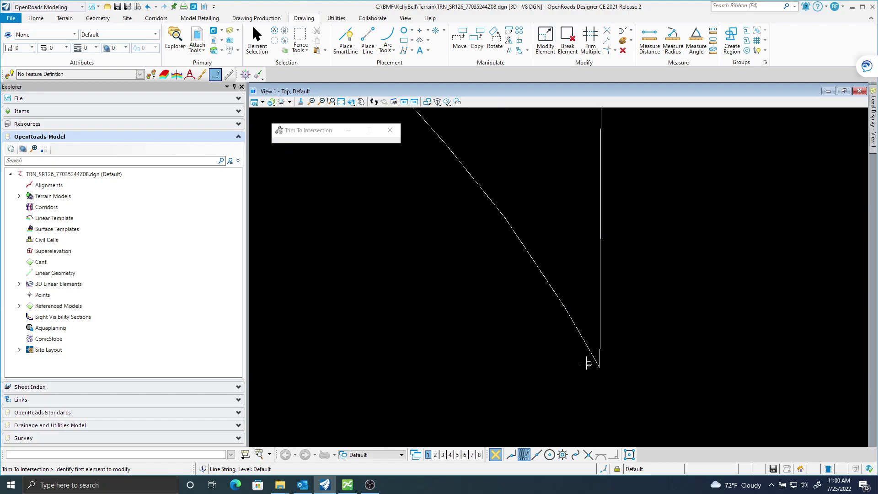
Step: Join the entire boundary linework into one complex shape using the Automatic method with a maximum gap of 0.0010
scroll(586, 362, "down", 8)
middle_click_drag(504, 372, 512, 320)
scroll(543, 300, "up", 2)
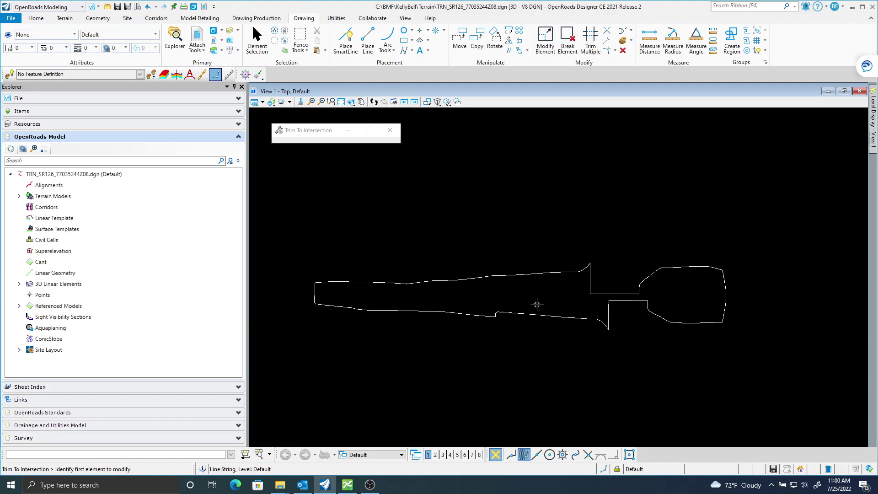
left_click(746, 40)
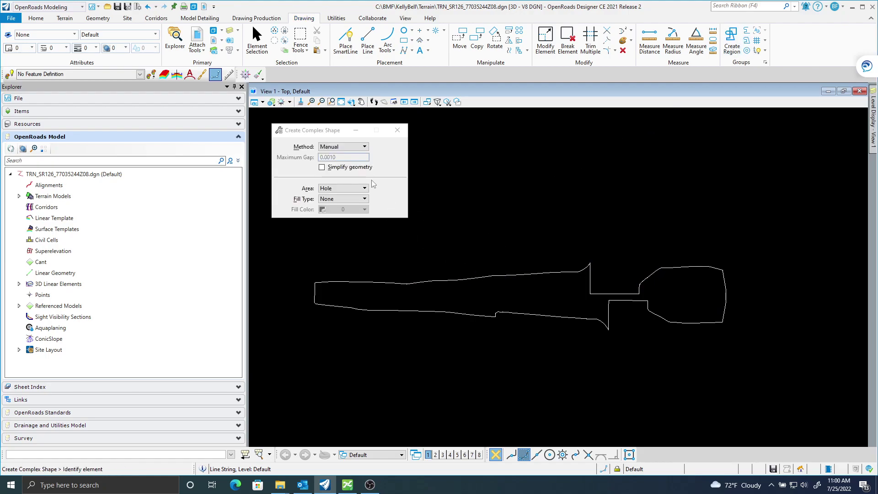
left_click(351, 147)
left_click(350, 157)
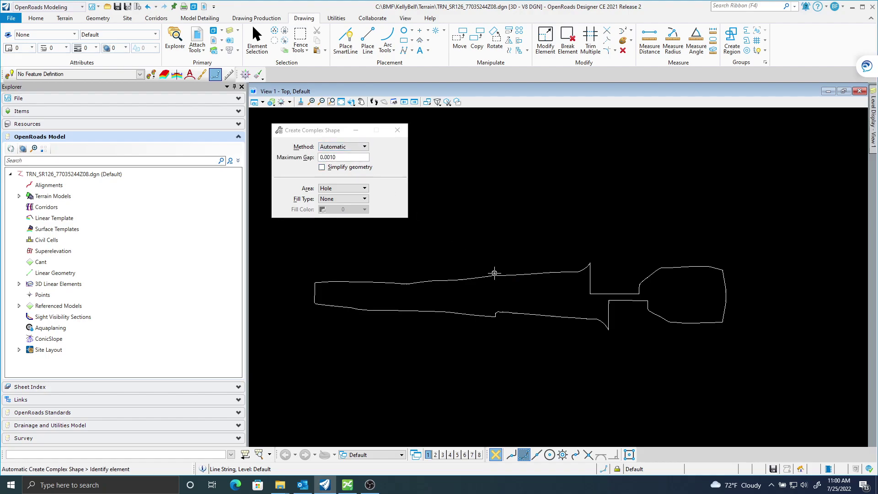
left_click(497, 275)
left_click(496, 242)
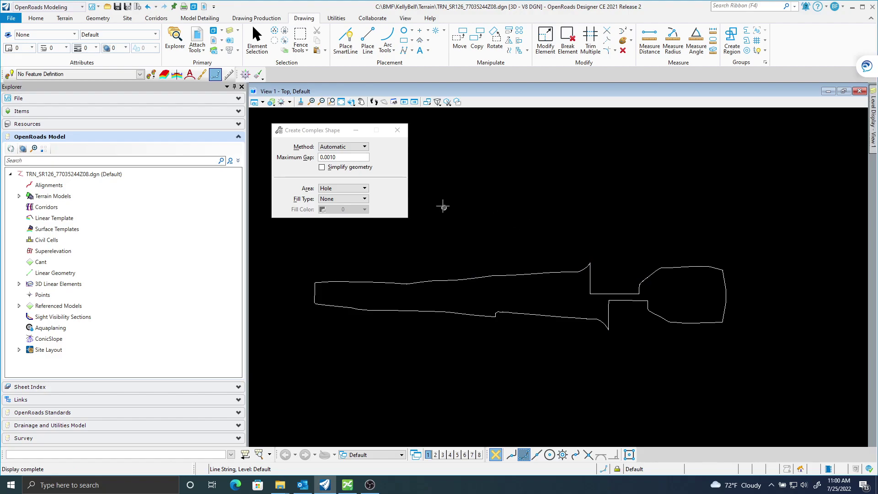
left_click(397, 130)
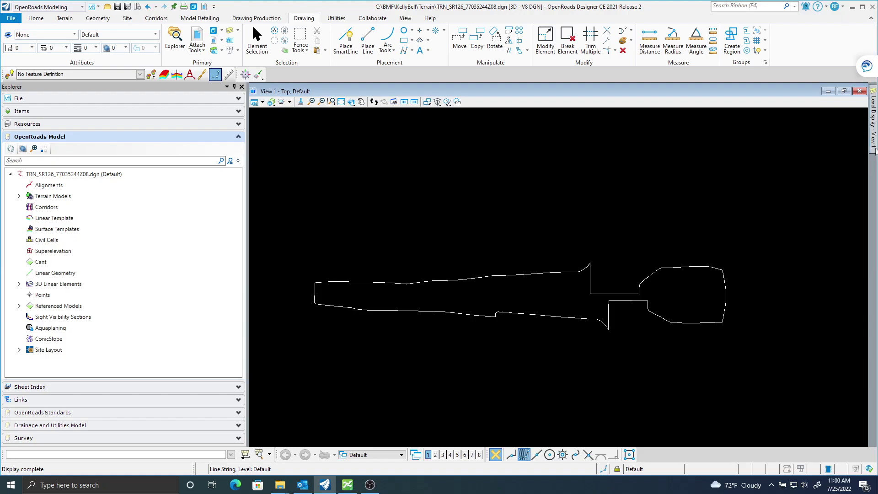
Step: Turn the Terrain level of TRN_SR126_77035244Z08.dgn back on
mouse_move(874, 147)
left_click(757, 131)
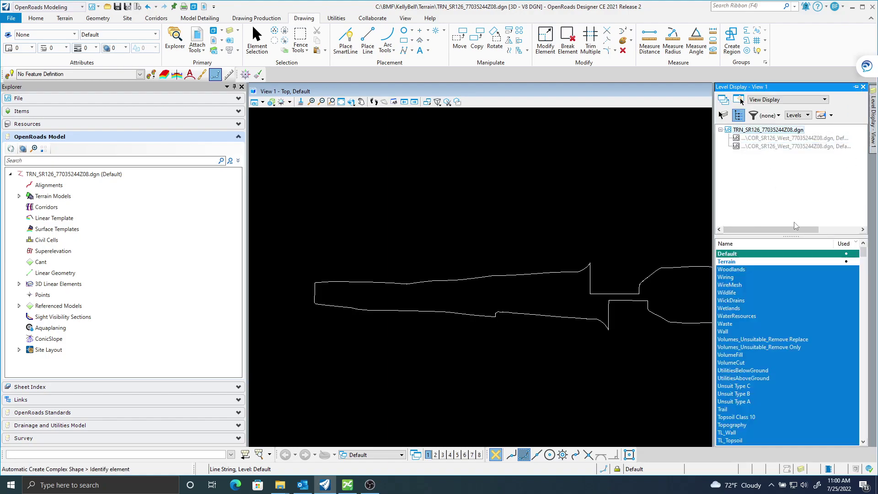
left_click(752, 262)
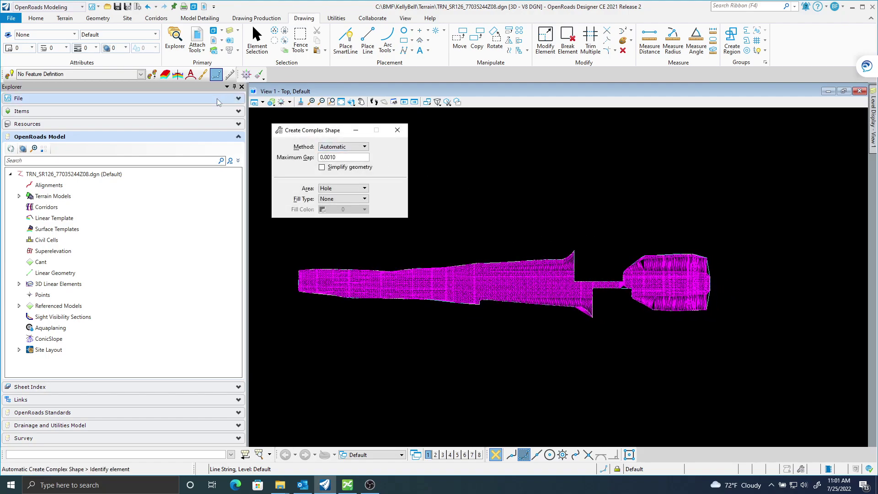
Step: Start a clipped terrain model named bmf with RT as the reference terrain model and the Road_Triangles feature definition
left_click(64, 18)
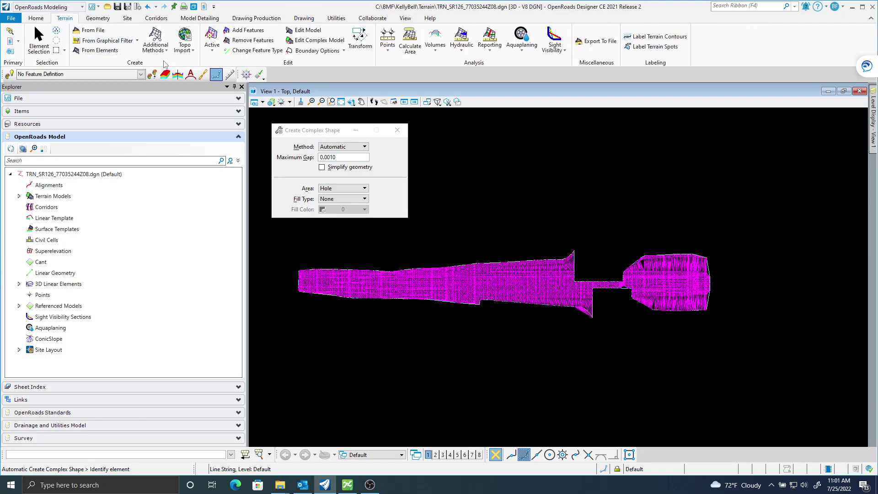
left_click(156, 43)
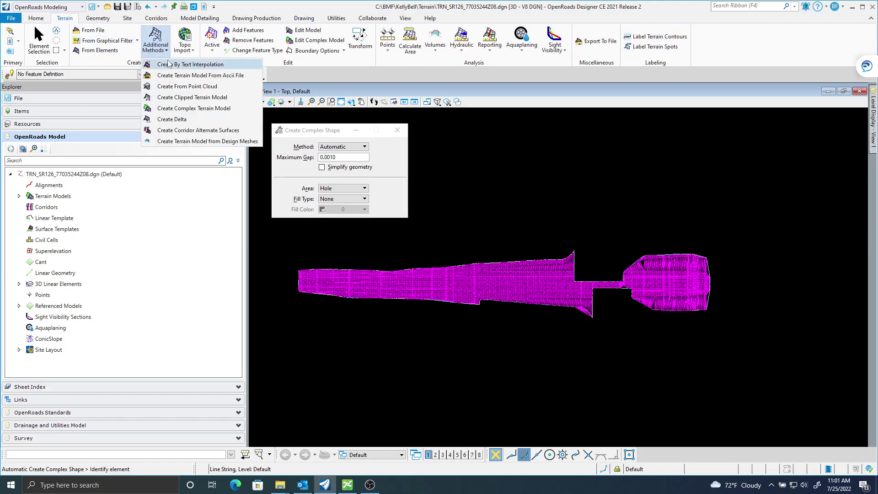
left_click(192, 98)
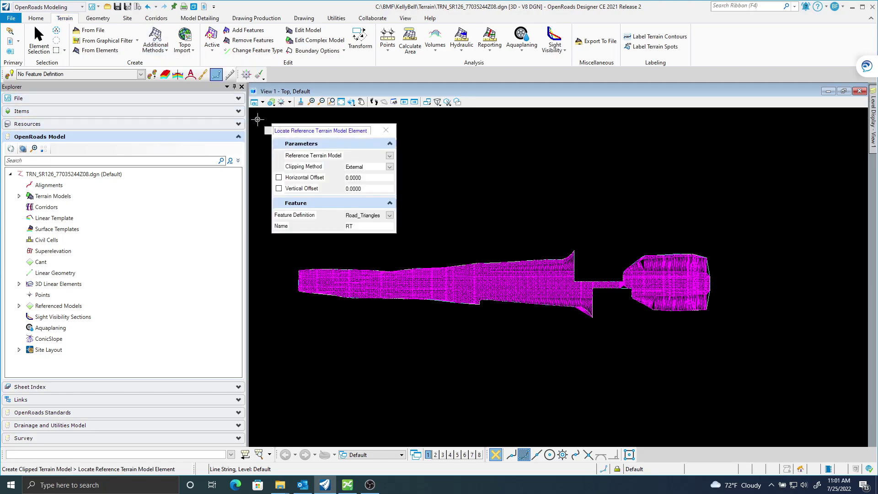
left_click(390, 155)
left_click(358, 168)
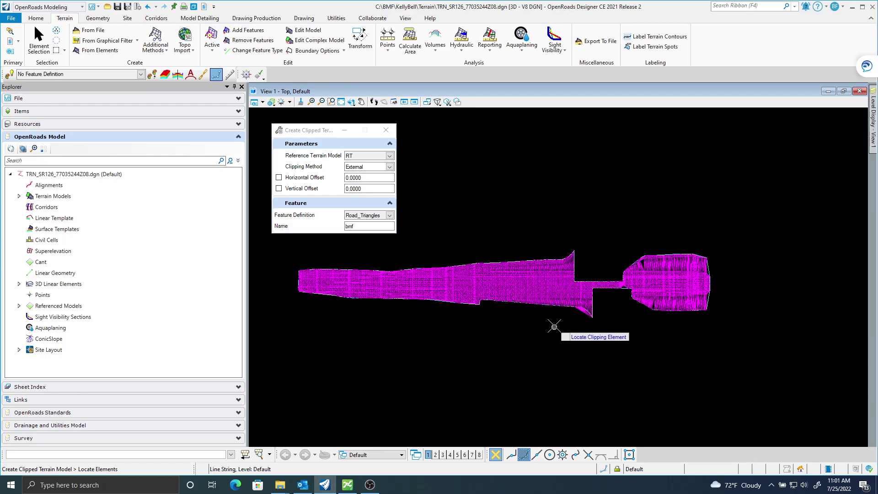
Step: Hide the Terrain level to pick the joined boundary shape as the clipping element, and turn the level on again
scroll(562, 320, "up", 2)
scroll(562, 320, "up", 2)
scroll(543, 337, "down", 2)
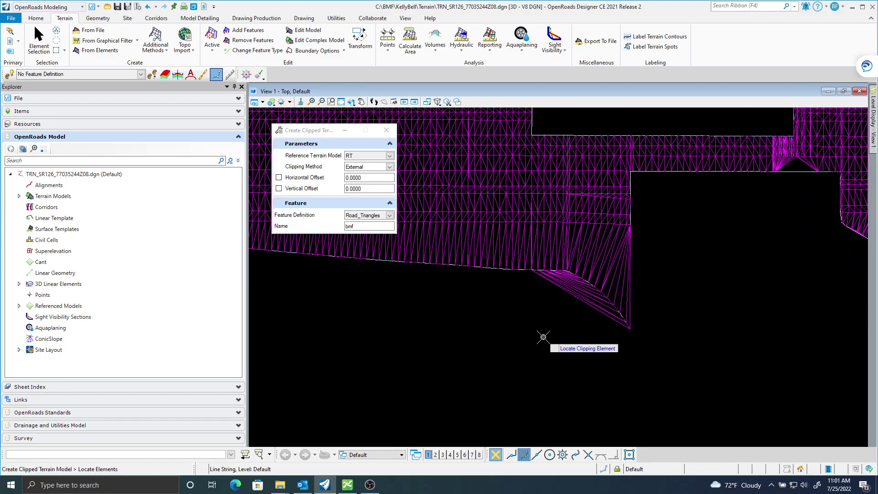
scroll(538, 337, "down", 2)
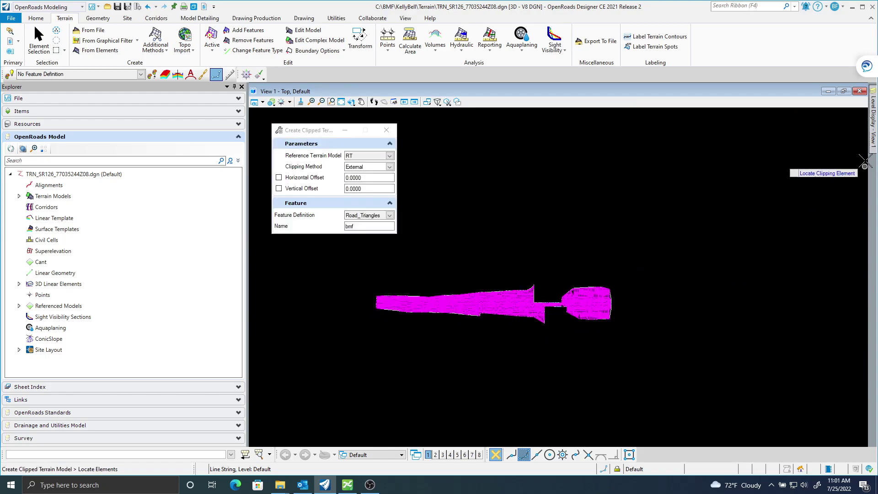
mouse_move(866, 158)
left_click(732, 262)
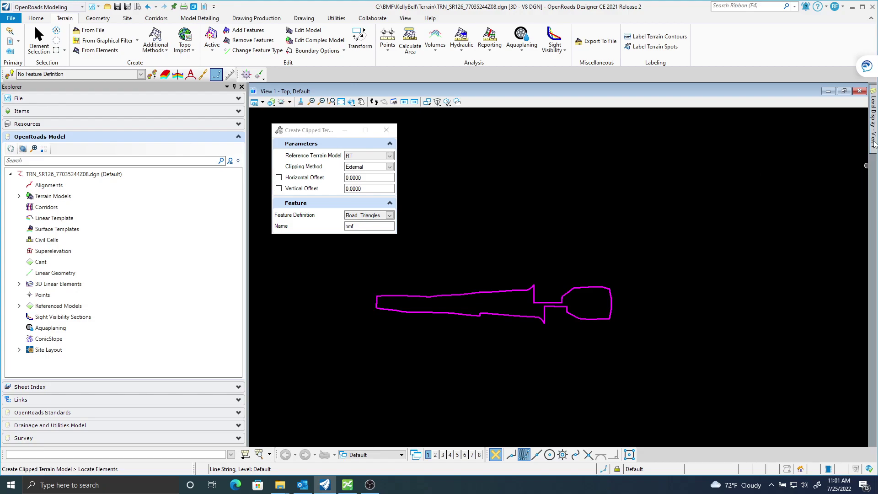
mouse_move(873, 117)
left_click(739, 262)
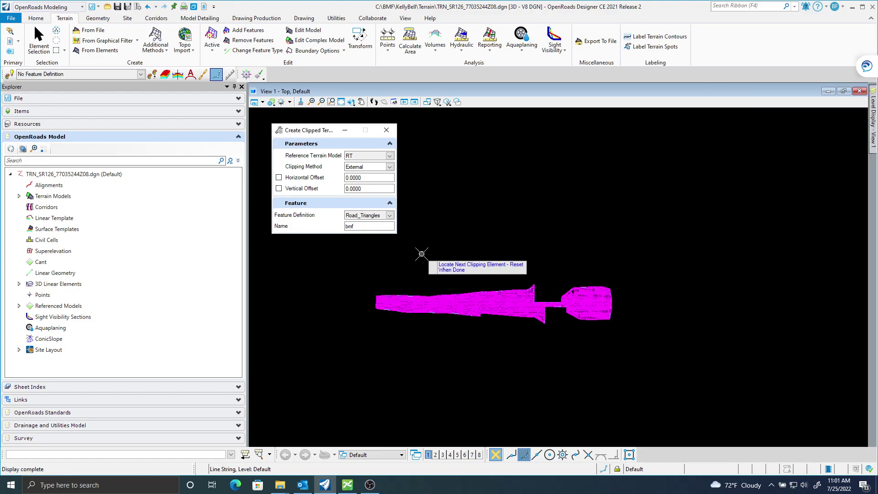
Step: Create the clipped terrain with the External clipping method and horizontal and vertical offsets of 0.0000
right_click(422, 254)
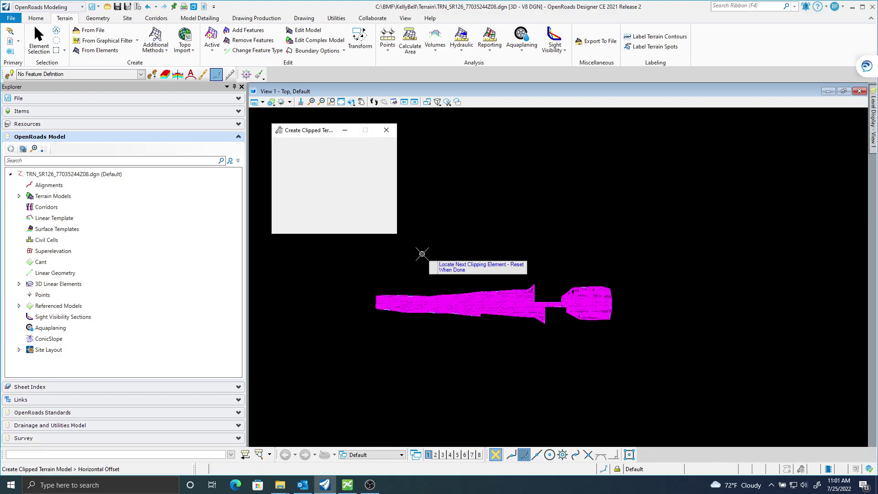
left_click(424, 254)
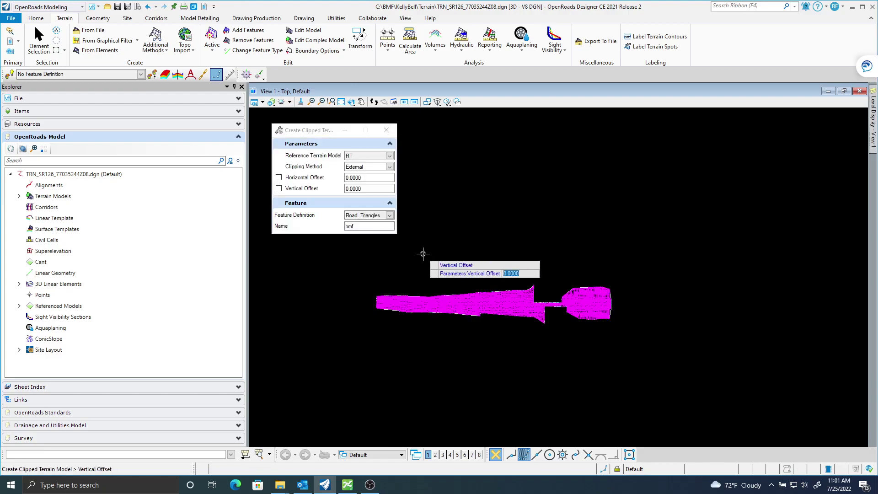
left_click(423, 254)
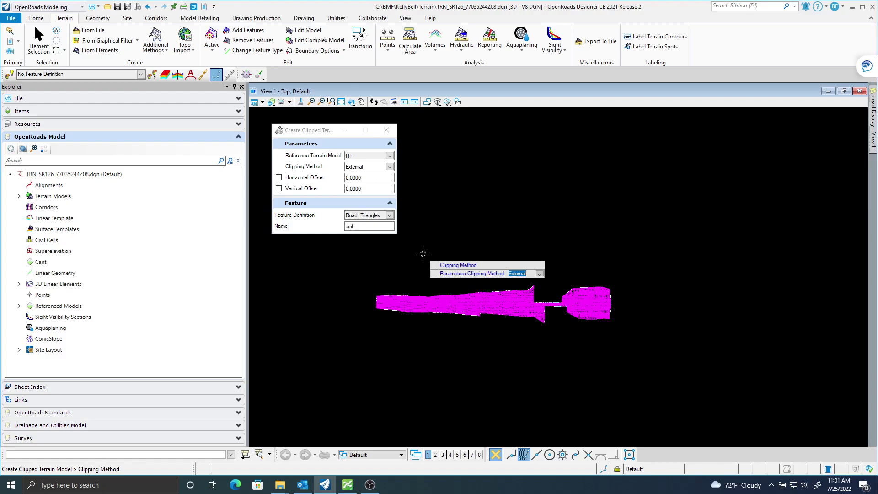
left_click(423, 254)
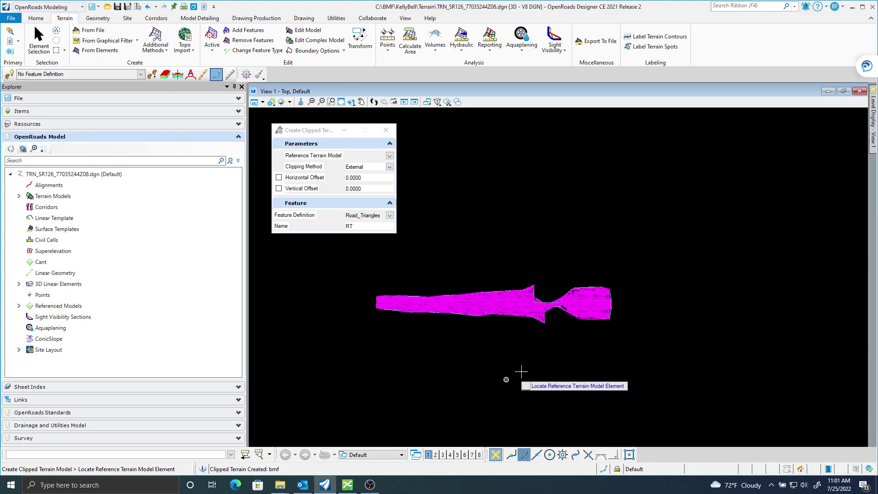
Step: Examine the clipped terrain and compare the extents of the bmf and RT models under Road_Triangles
scroll(542, 315, "up", 3)
scroll(508, 330, "down", 5)
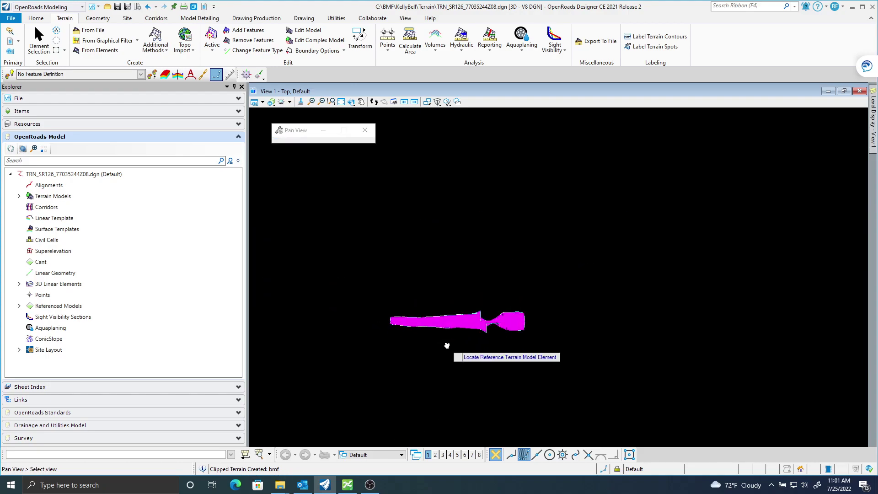
scroll(439, 348, "up", 2)
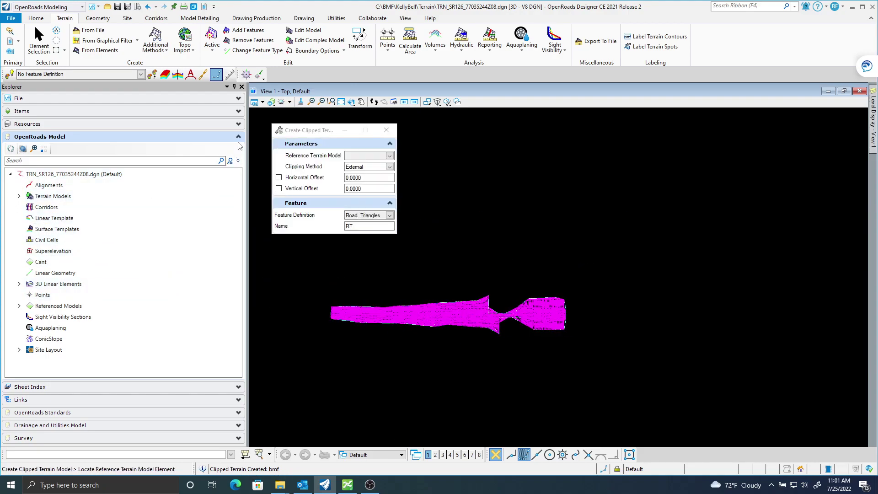
left_click(194, 138)
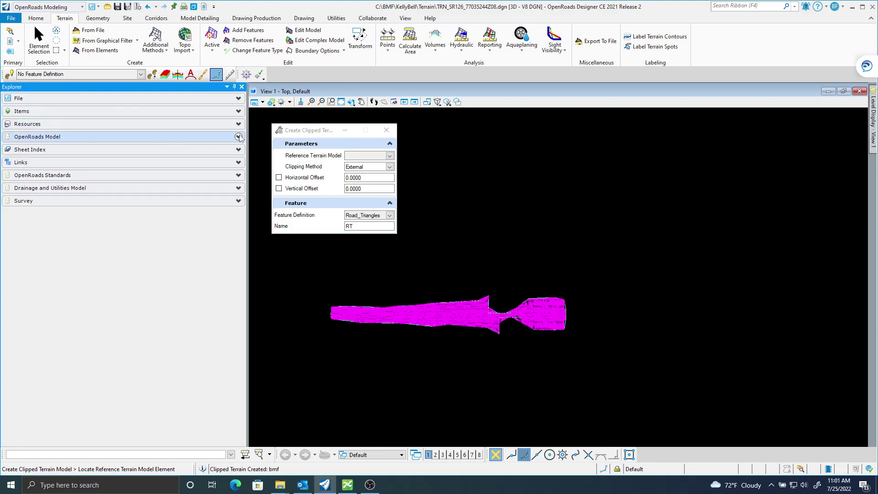
left_click(238, 137)
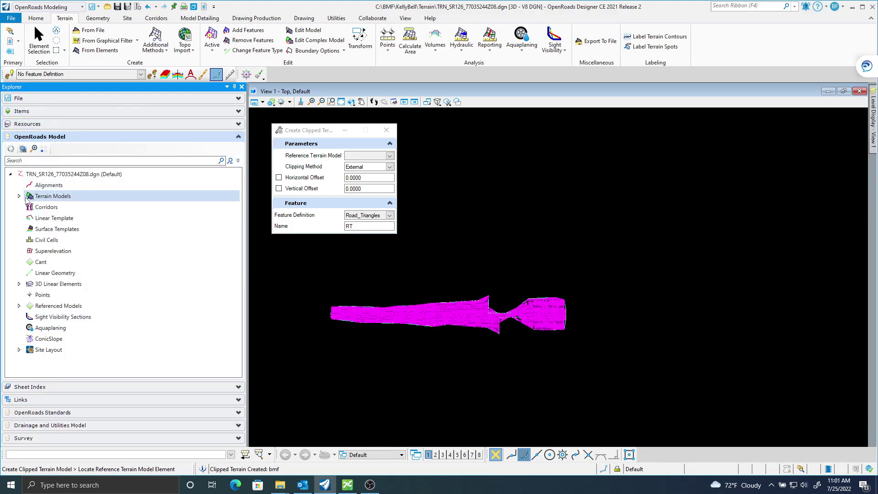
left_click(19, 196)
left_click(28, 218)
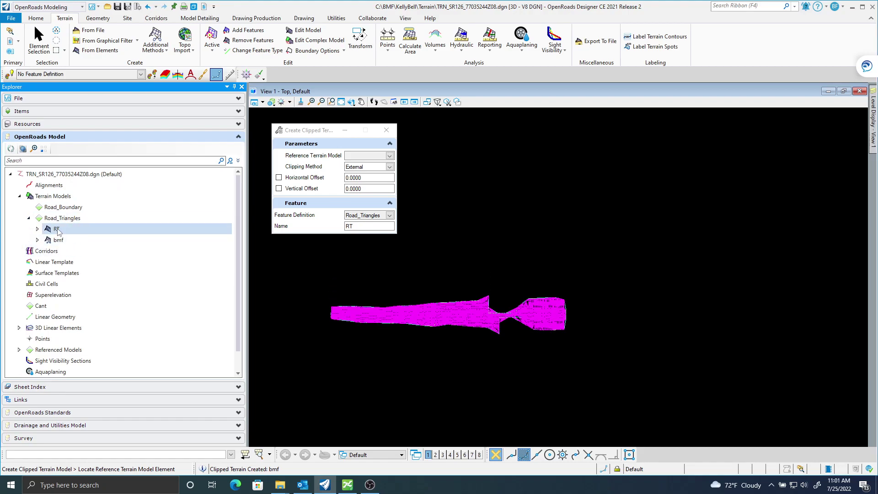
left_click(64, 240)
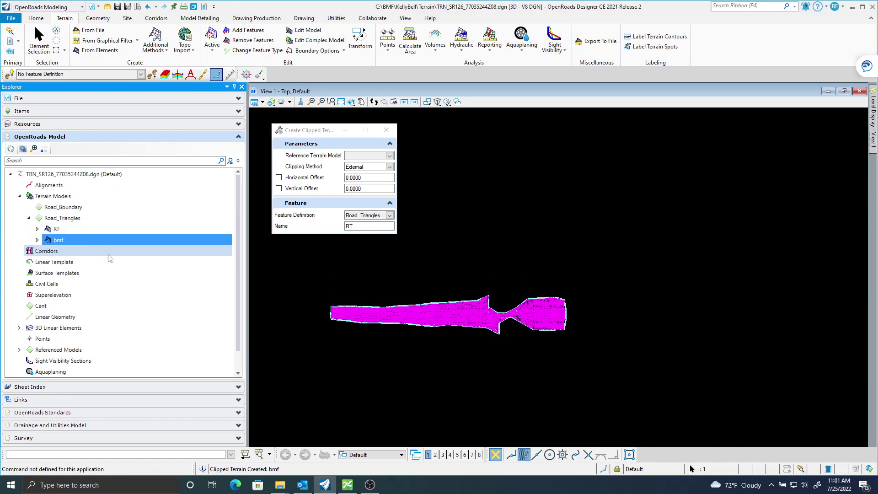
left_click(59, 231)
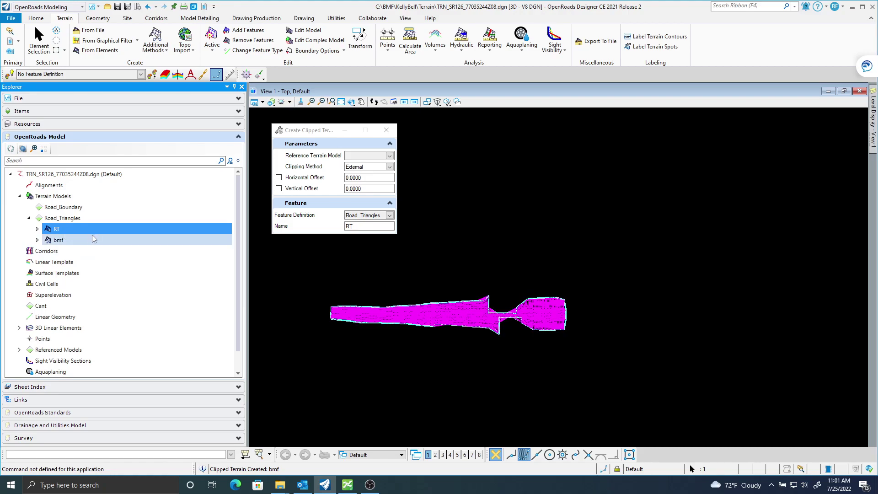
Step: Delete the original RT terrain model from Road_Triangles
right_click(64, 232)
left_click(37, 229)
left_click(83, 241)
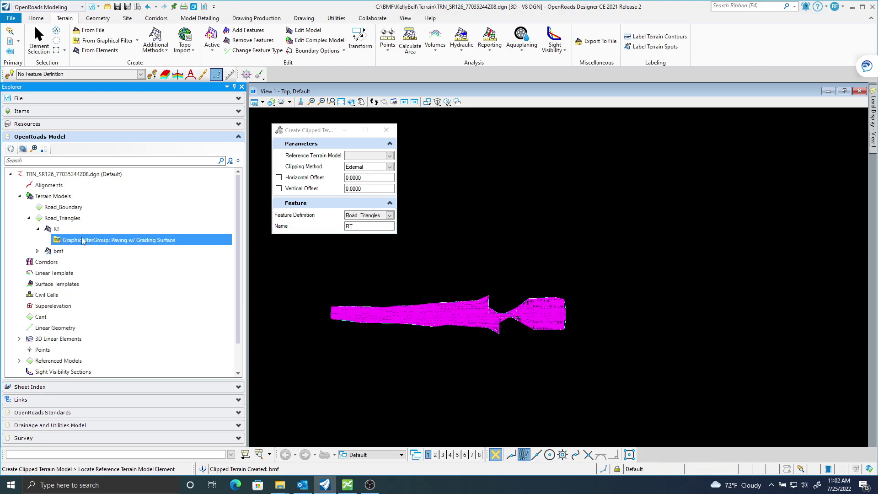
left_click(55, 229)
right_click(55, 230)
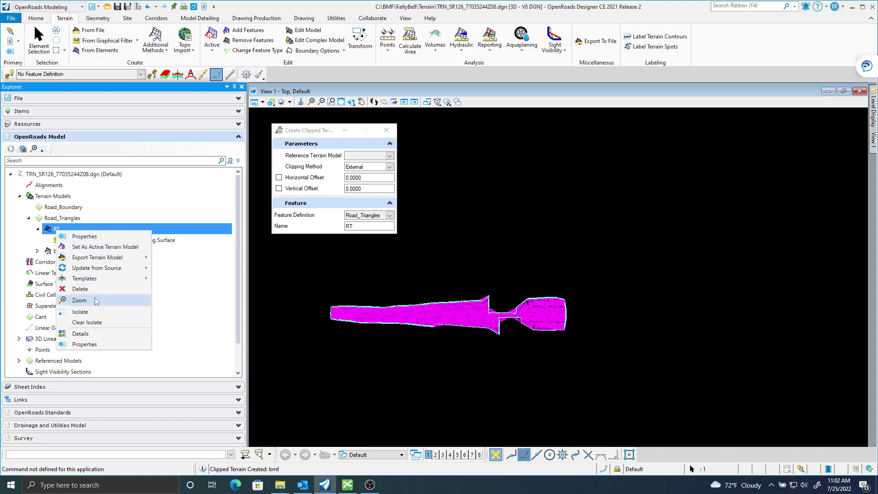
left_click(80, 289)
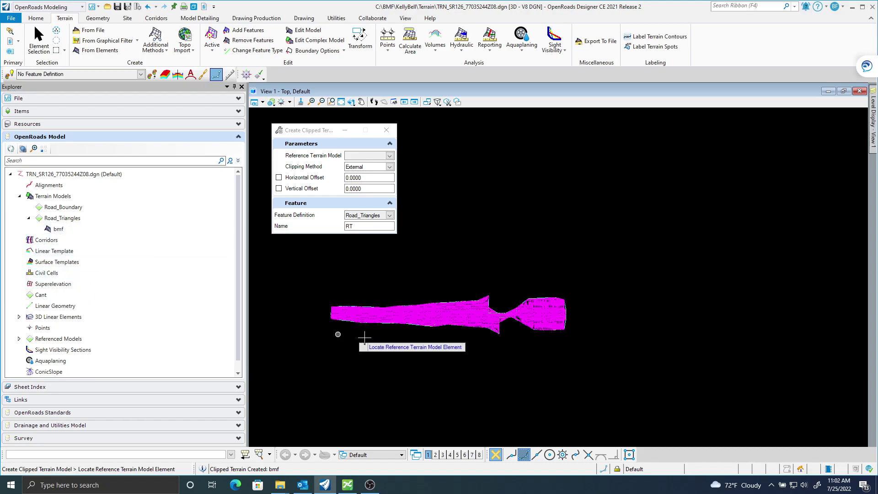
Step: Start deleting triangles with Edit Model on the bmf terrain and remove the excess ones outside the upper flare of the long roadway section
scroll(494, 337, "up", 3)
middle_click_drag(552, 284, 584, 341)
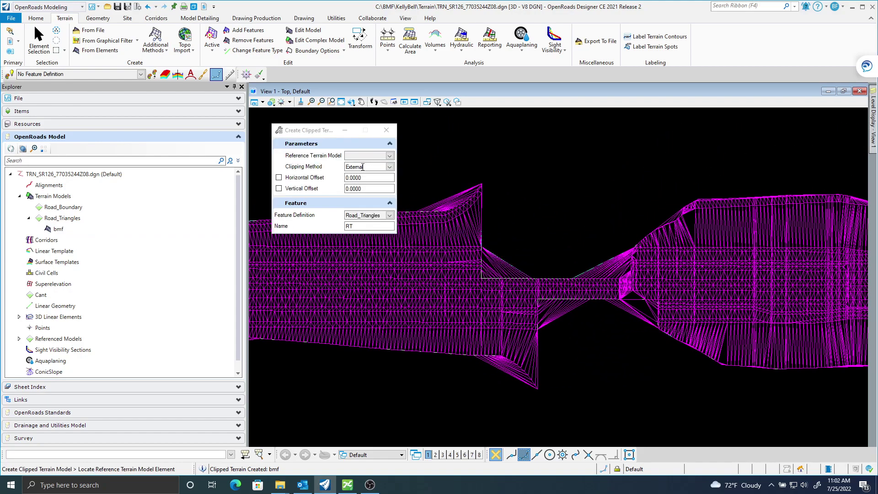
left_click(309, 32)
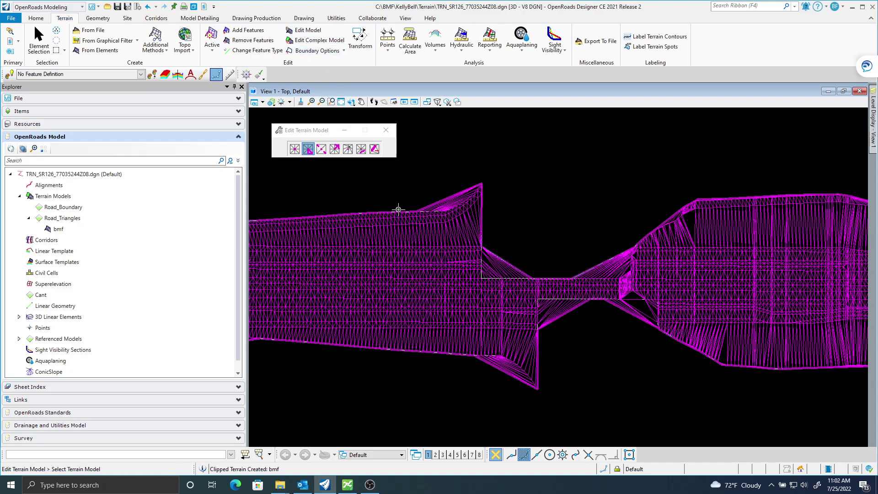
left_click(452, 184)
scroll(451, 188, "up", 3)
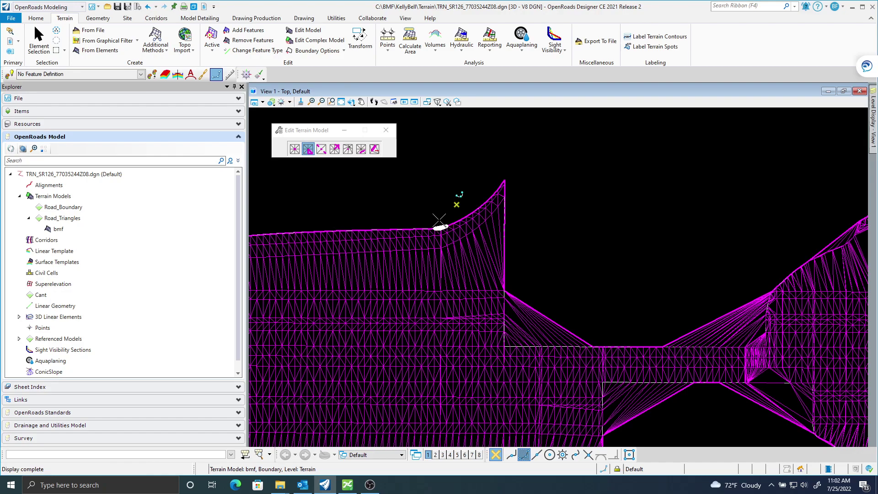
Step: Delete the triangles spanning the upper inside corner between the long roadway section and the narrow connecting strip
middle_click_drag(559, 255, 508, 167)
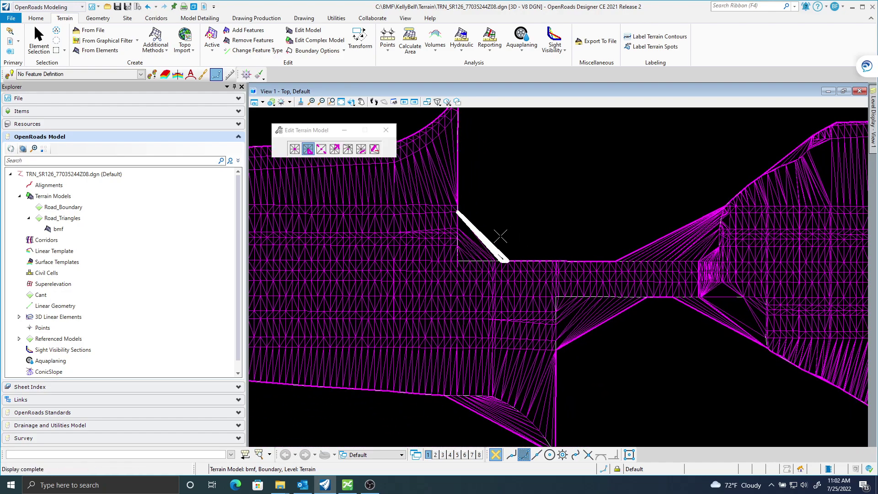
left_click(498, 237)
left_click(492, 239)
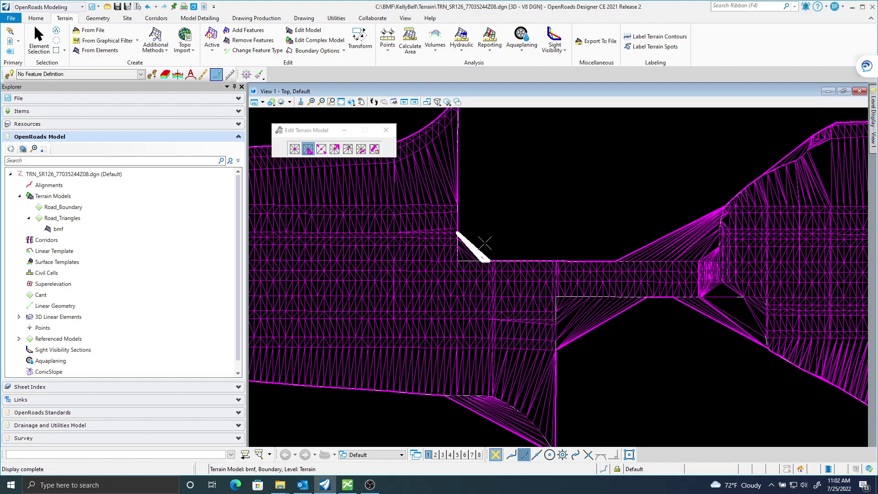
left_click(484, 244)
left_click(479, 245)
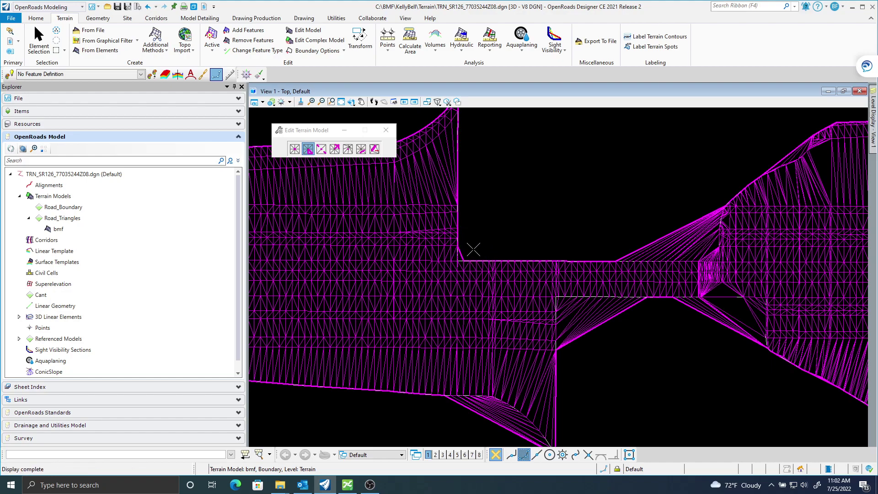
Step: Delete the triangles spanning the lower inside corner between the long roadway section and the narrow connecting strip
middle_click_drag(525, 236, 492, 171)
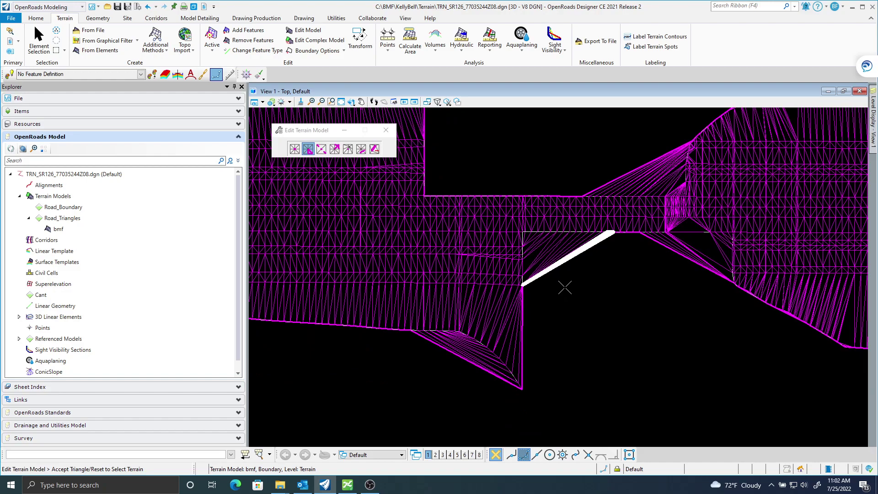
left_click(564, 286)
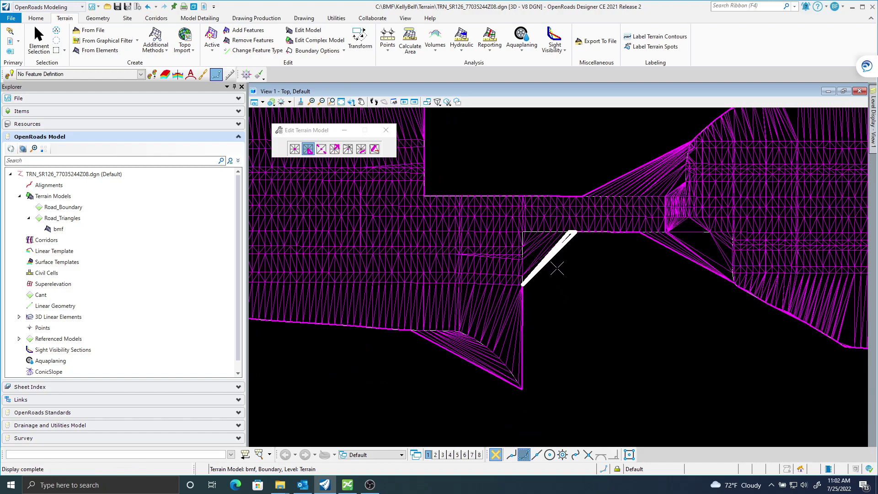
left_click(558, 269)
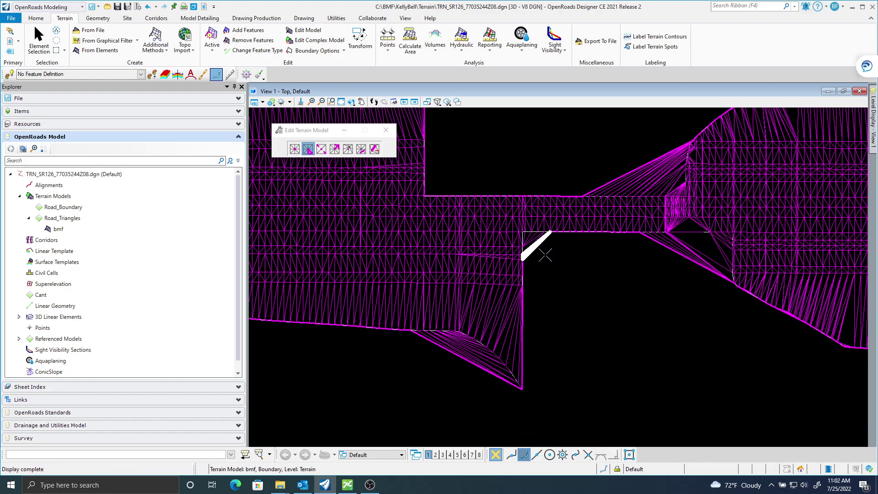
left_click(543, 254)
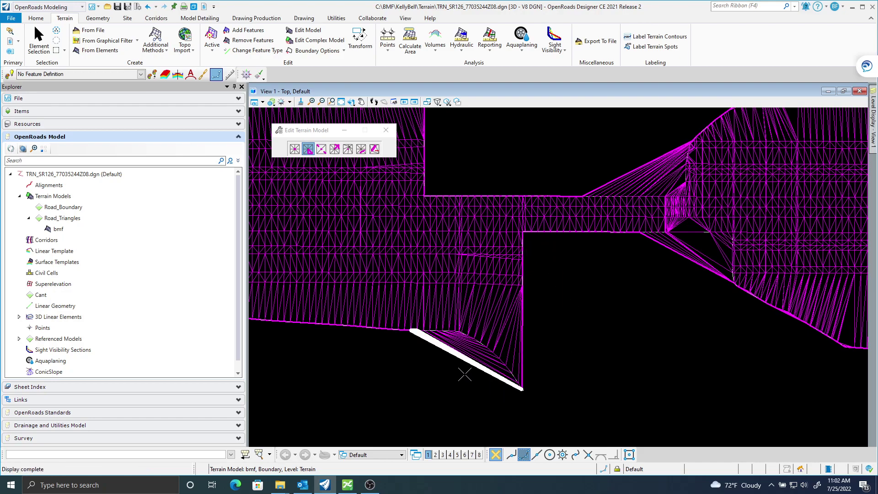
Step: Delete the excess triangles outside the curved lower flare of the long roadway section, down to its edge breakline
left_click(464, 374)
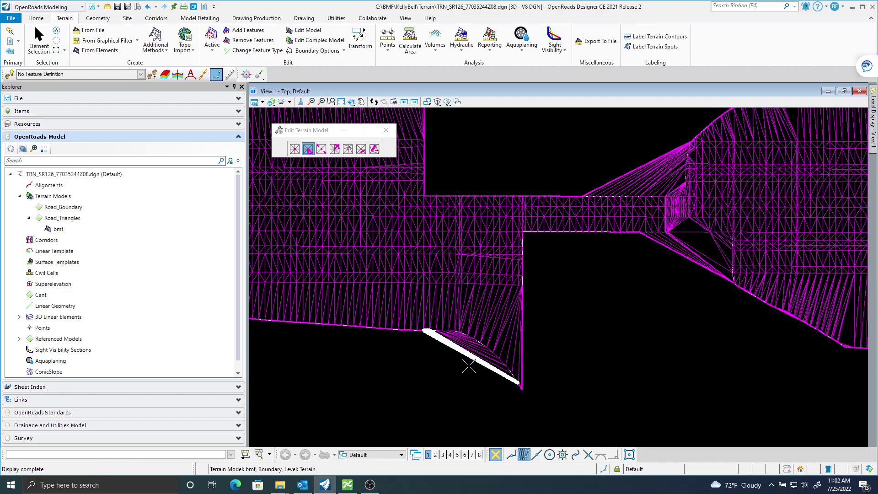
left_click(468, 364)
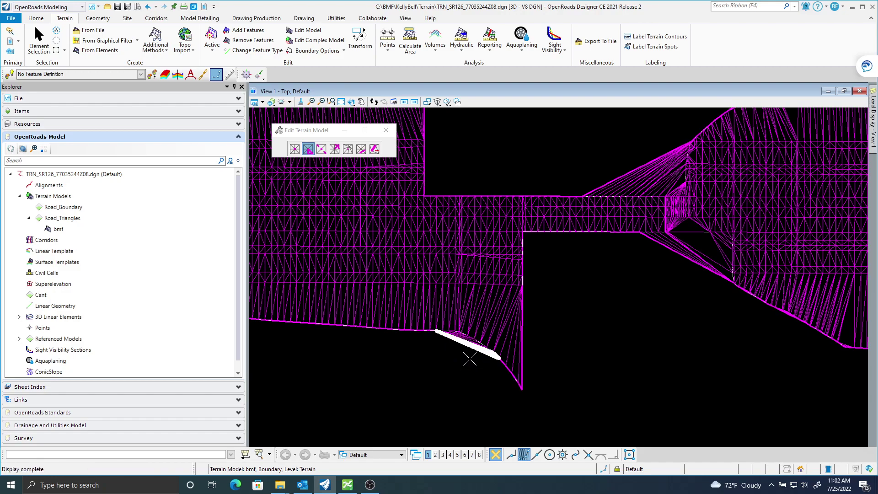
left_click(468, 357)
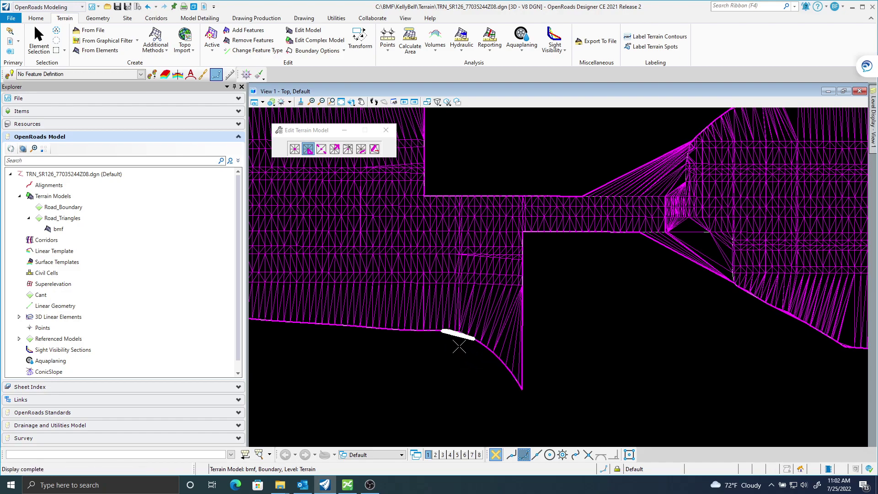
left_click(459, 345)
left_click(458, 348)
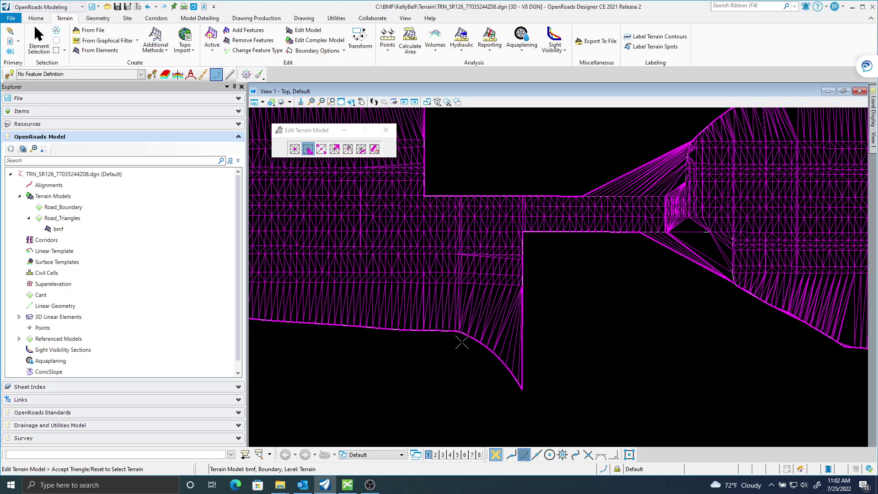
Step: Delete the triangles spanning the lower corner between the narrow strip and the wide eastern section
middle_click_drag(614, 311, 455, 379)
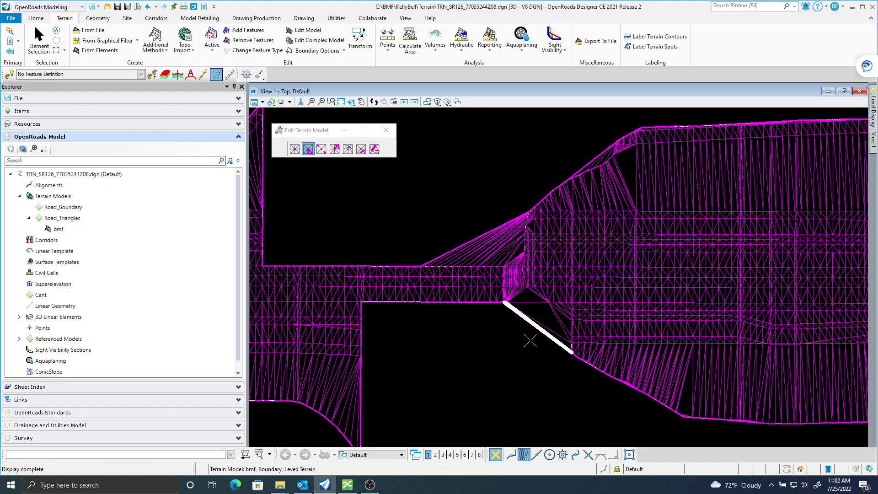
left_click(540, 342)
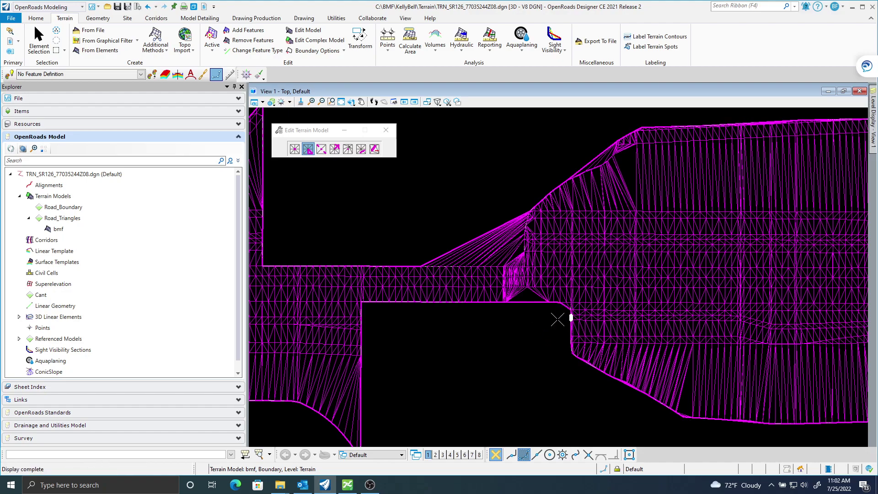
Step: Delete the triangles spanning the upper corner between the narrow strip and the wide eastern section
scroll(502, 353, "down", 1)
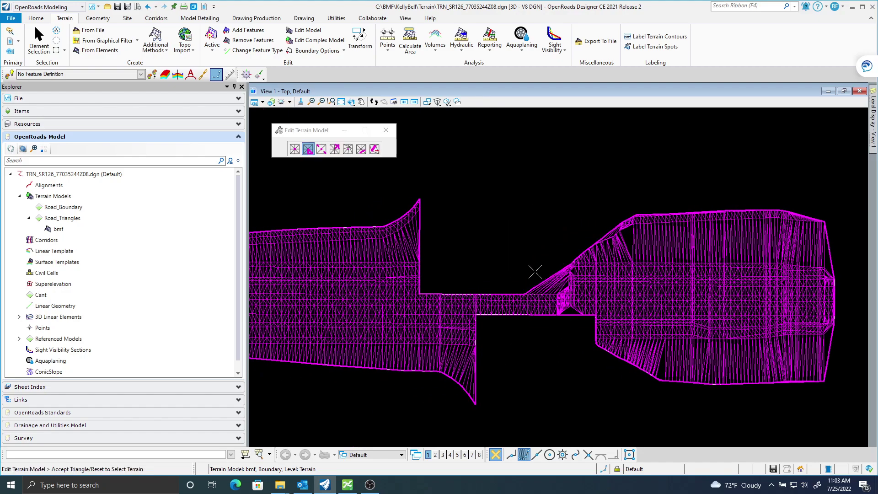
scroll(543, 273, "up", 2)
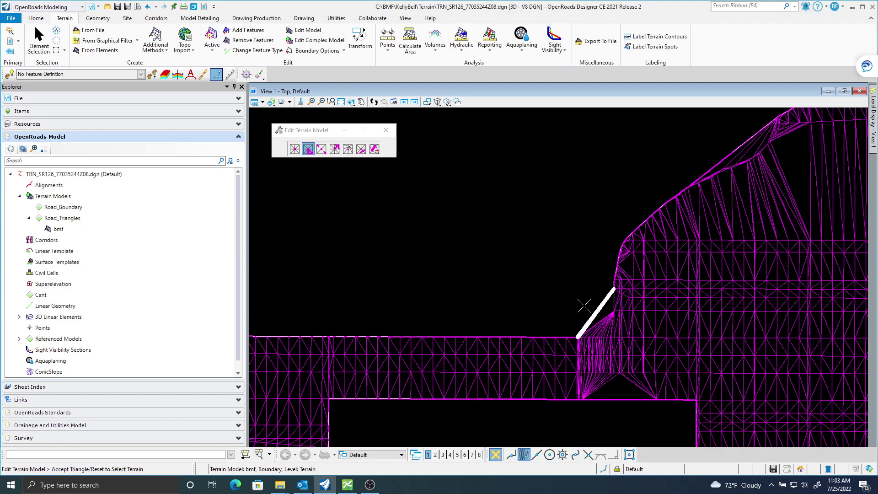
left_click(584, 307)
left_click(593, 318)
left_click(593, 321)
left_click(593, 322)
left_click(594, 323)
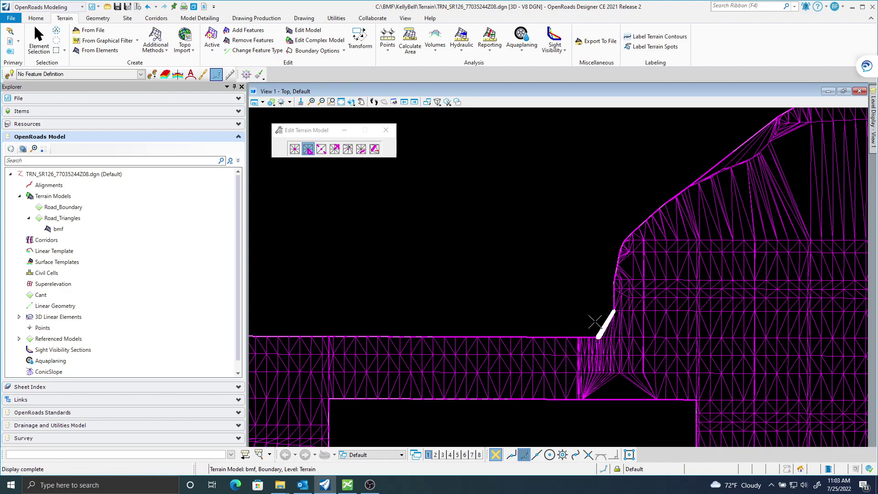
left_click(597, 323)
left_click(598, 324)
left_click(599, 324)
left_click(598, 324)
Step: Delete the sliver triangles outside the curved upper-left edge of the wide eastern section
scroll(542, 291, "down", 5)
scroll(564, 248, "up", 3)
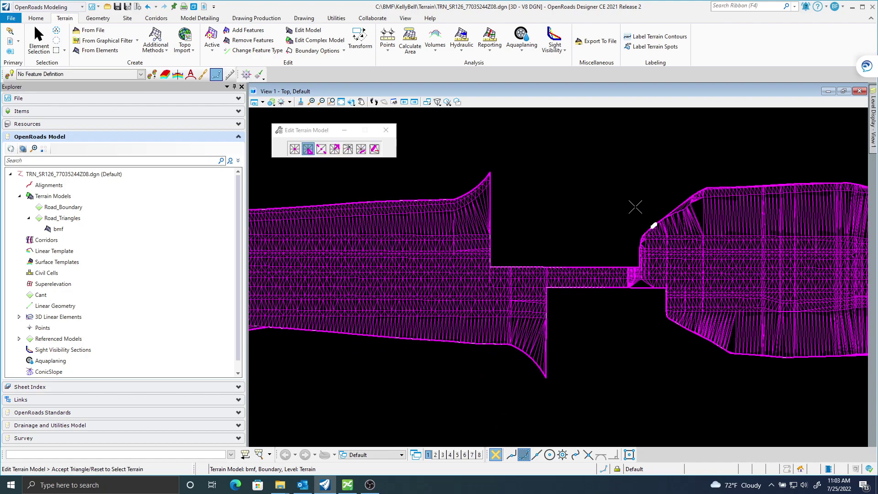
left_click(676, 196)
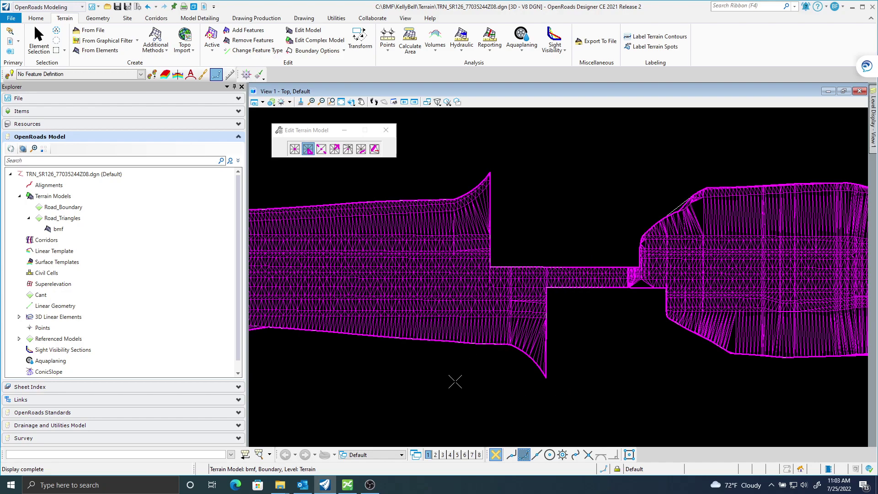
scroll(427, 374, "down", 3)
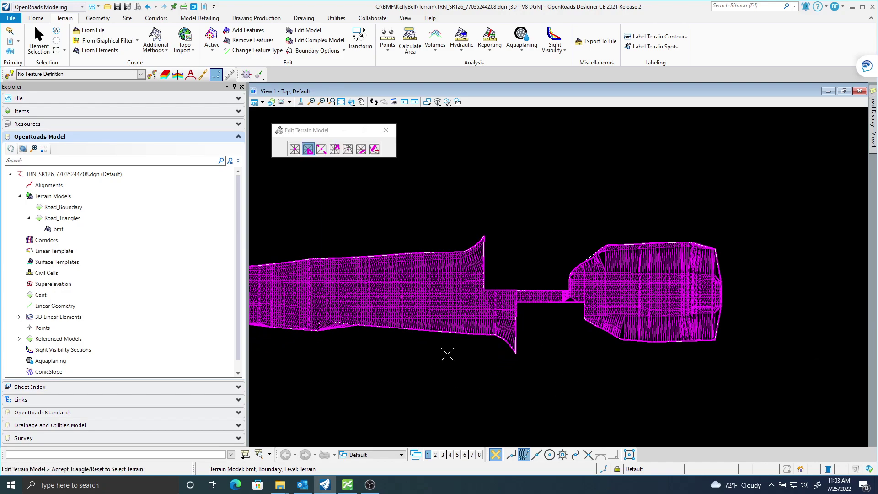
scroll(461, 369, "down", 2)
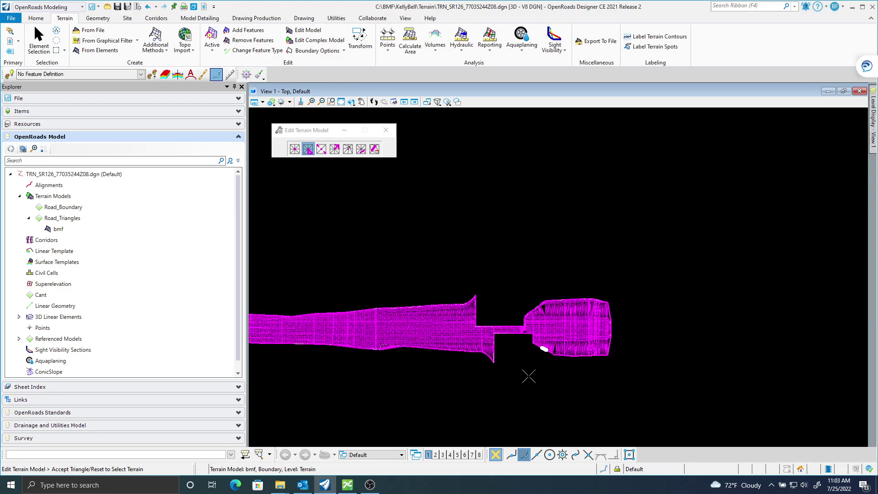
scroll(510, 371, "up", 2)
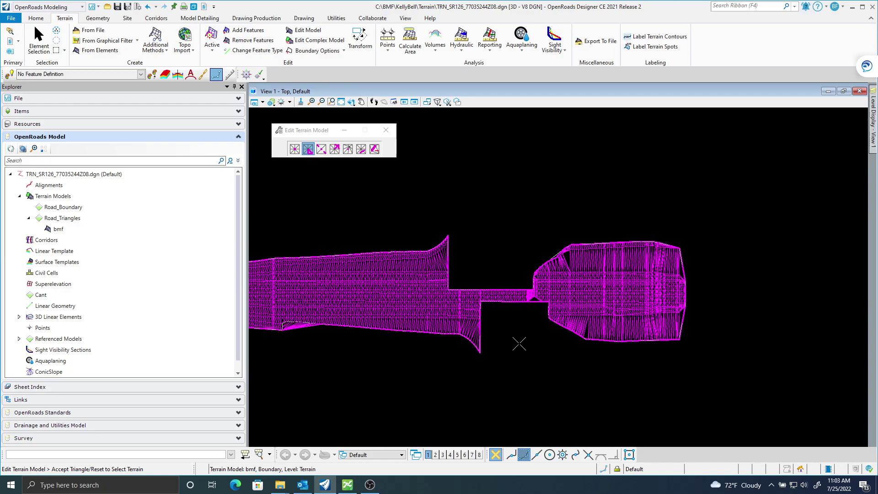
middle_click_drag(504, 334, 548, 318)
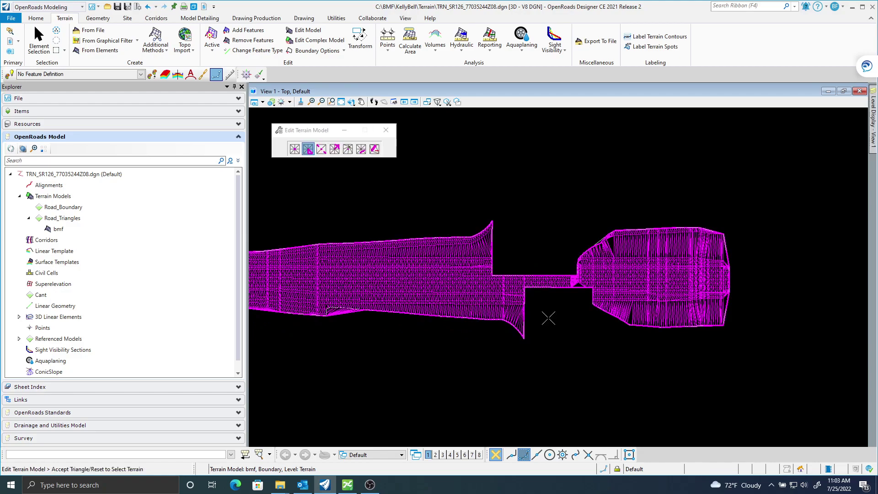